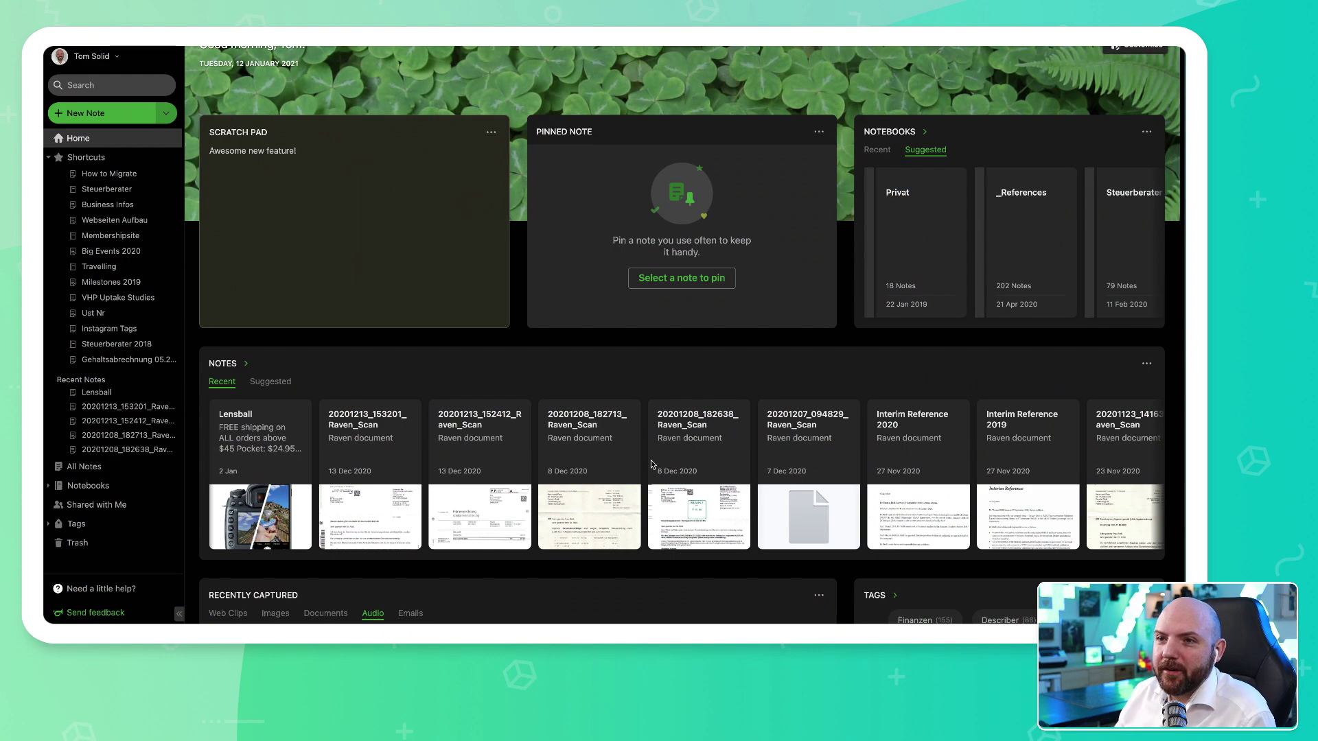
# Replace the Scratch Pad text with 'Info' and a bullet line '- efwpjij'.
pyautogui.scroll(2, 656, 453)
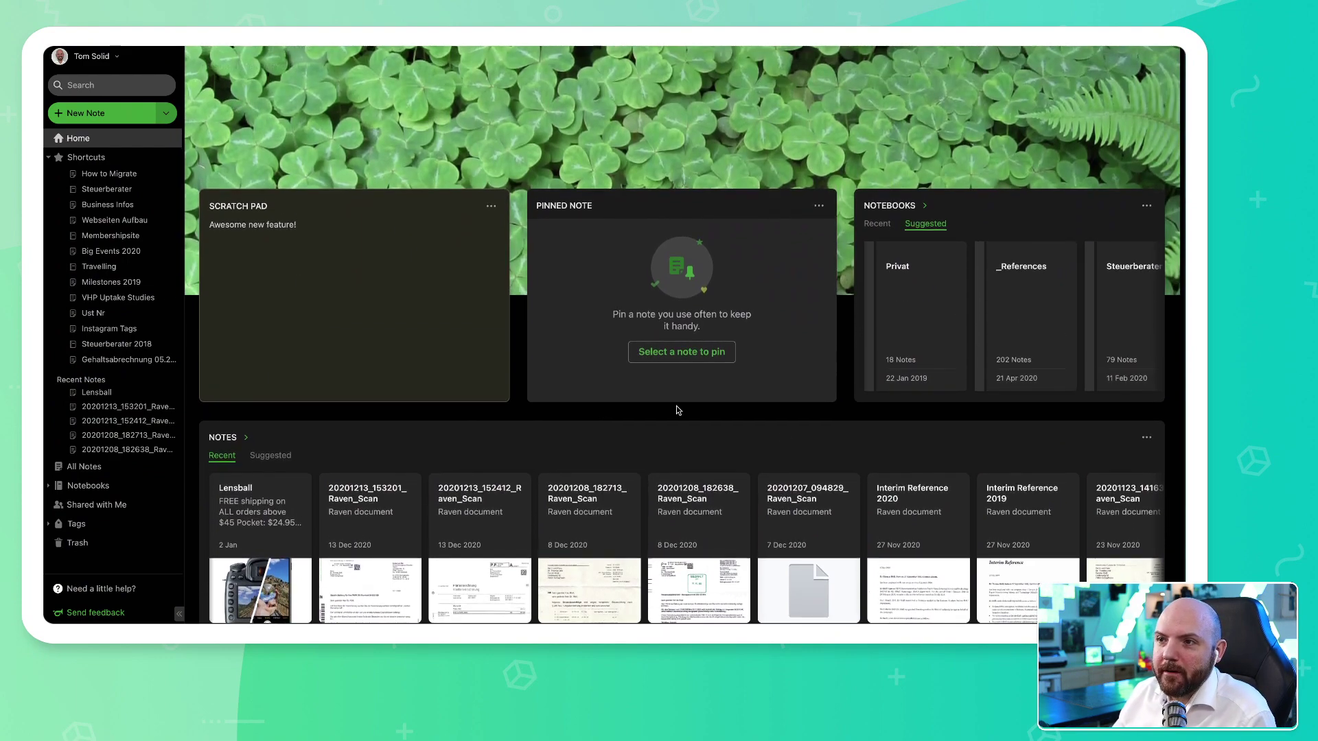
pyautogui.scroll(-10, 677, 410)
pyautogui.scroll(5, 901, 569)
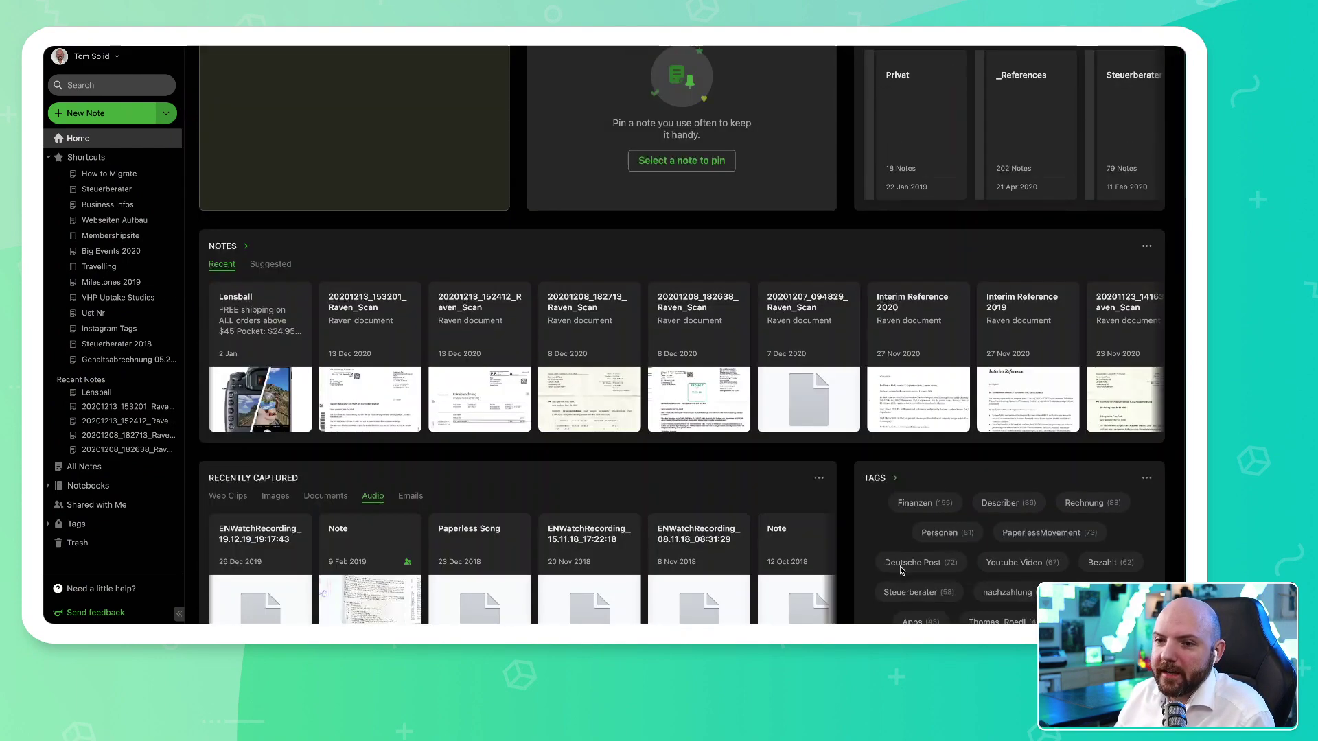
pyautogui.scroll(5, 901, 570)
pyautogui.scroll(-2, 772, 365)
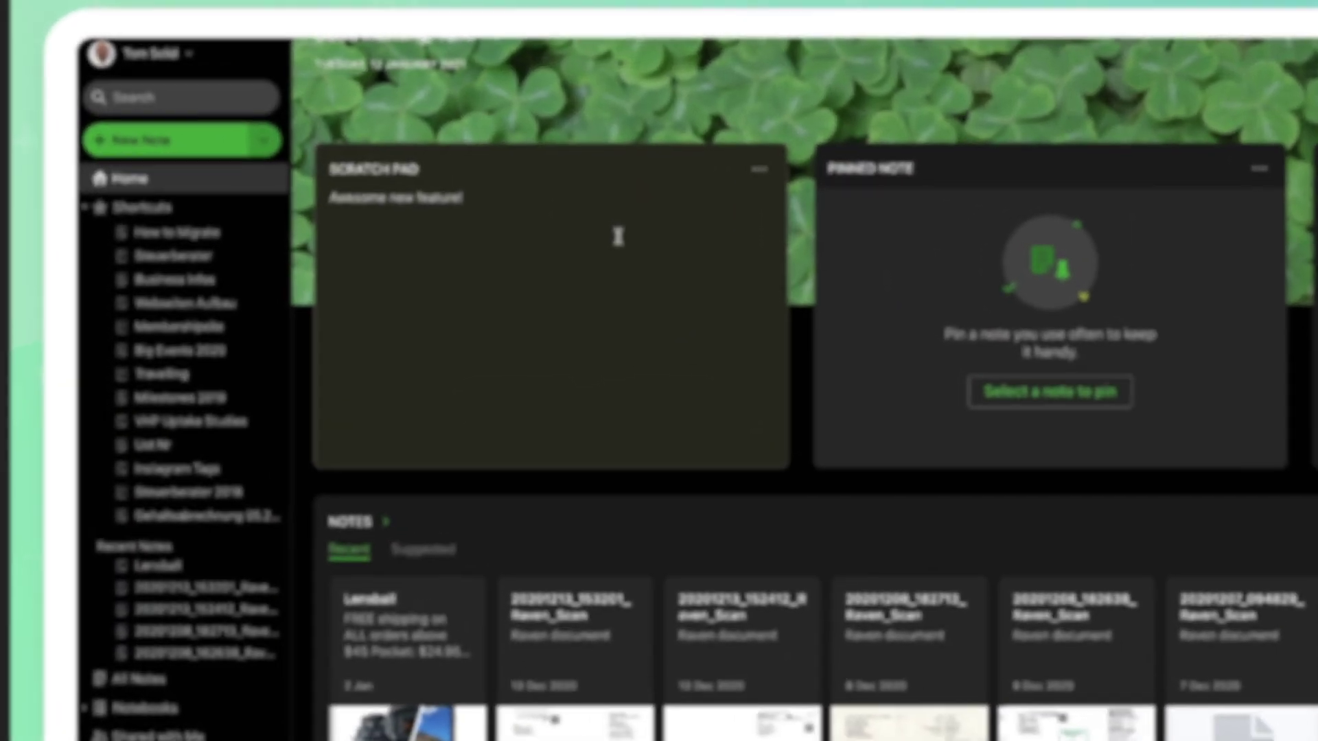
pyautogui.tripleClick(403, 177)
pyautogui.press('BackSpace')
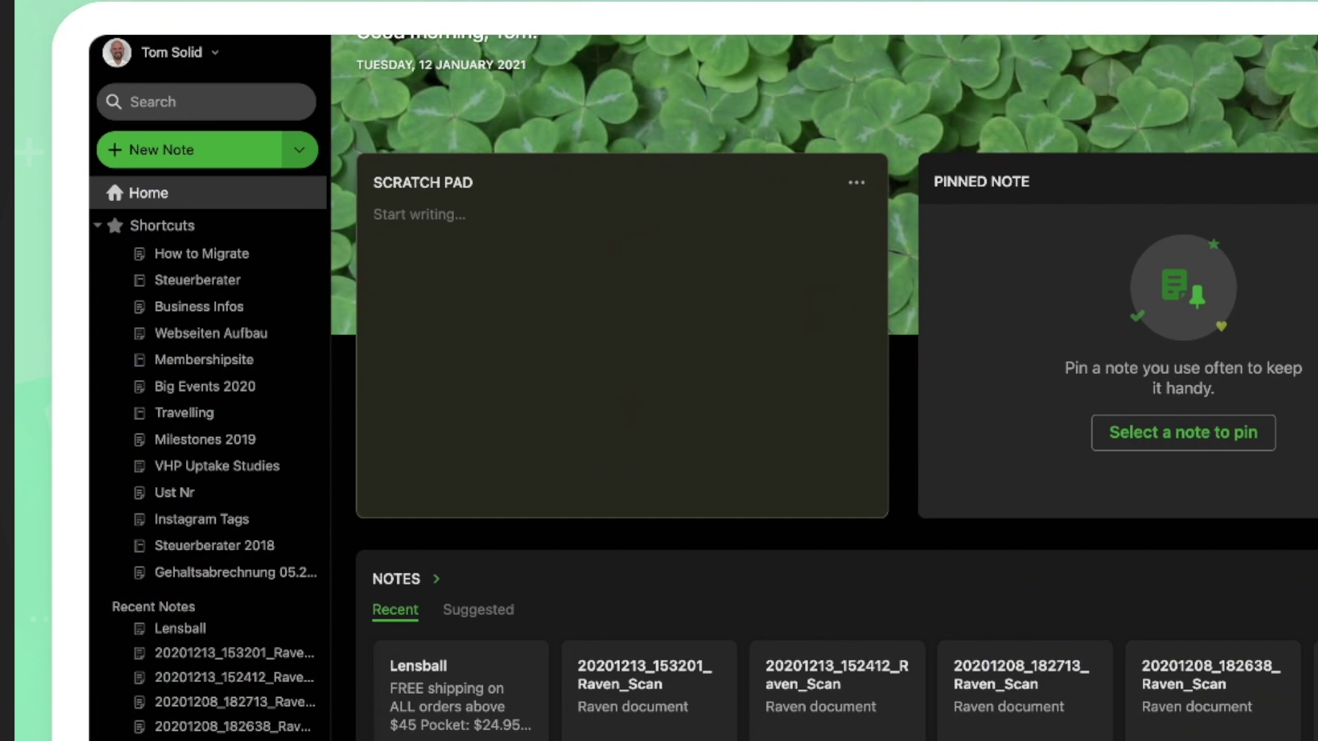
pyautogui.write('Intere')
pyautogui.press('BackSpace')
pyautogui.press('BackSpace')
pyautogui.press('BackSpace')
pyautogui.press('BackSpace')
pyautogui.press('BackSpace')
pyautogui.press('BackSpace')
pyautogui.write('Info')
pyautogui.press('Return')
pyautogui.write('- efwpjij')
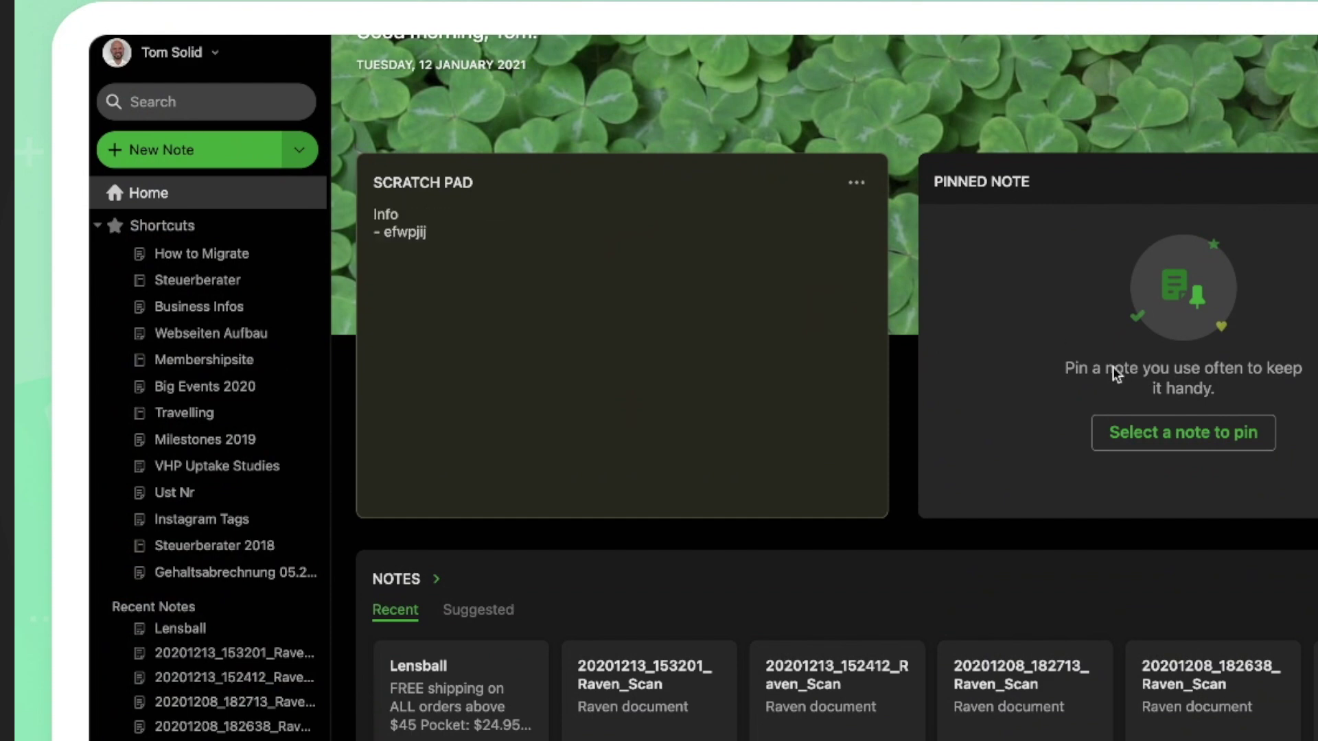
# Convert the Scratch Pad contents into a note and return to the Home dashboard.
pyautogui.click(855, 182)
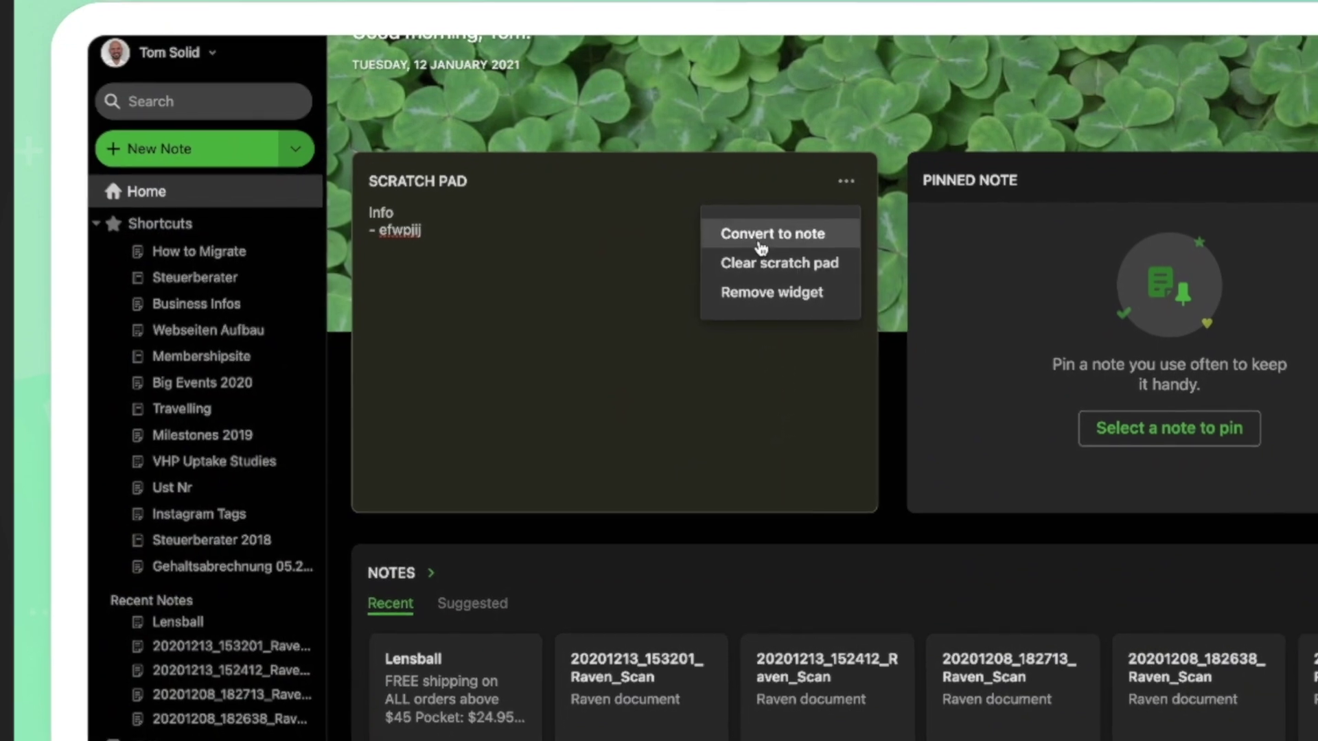
pyautogui.click(781, 235)
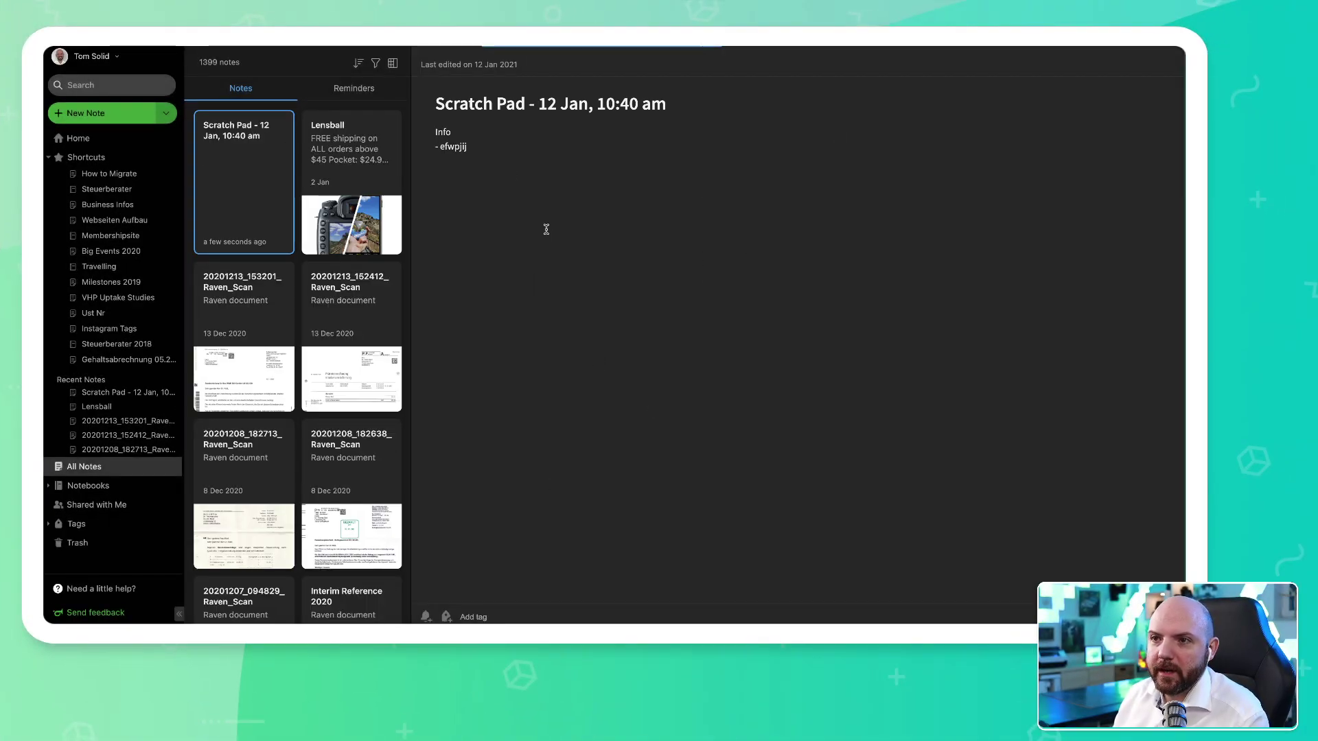
pyautogui.hotkey('ctrl', 'alt', 'h')
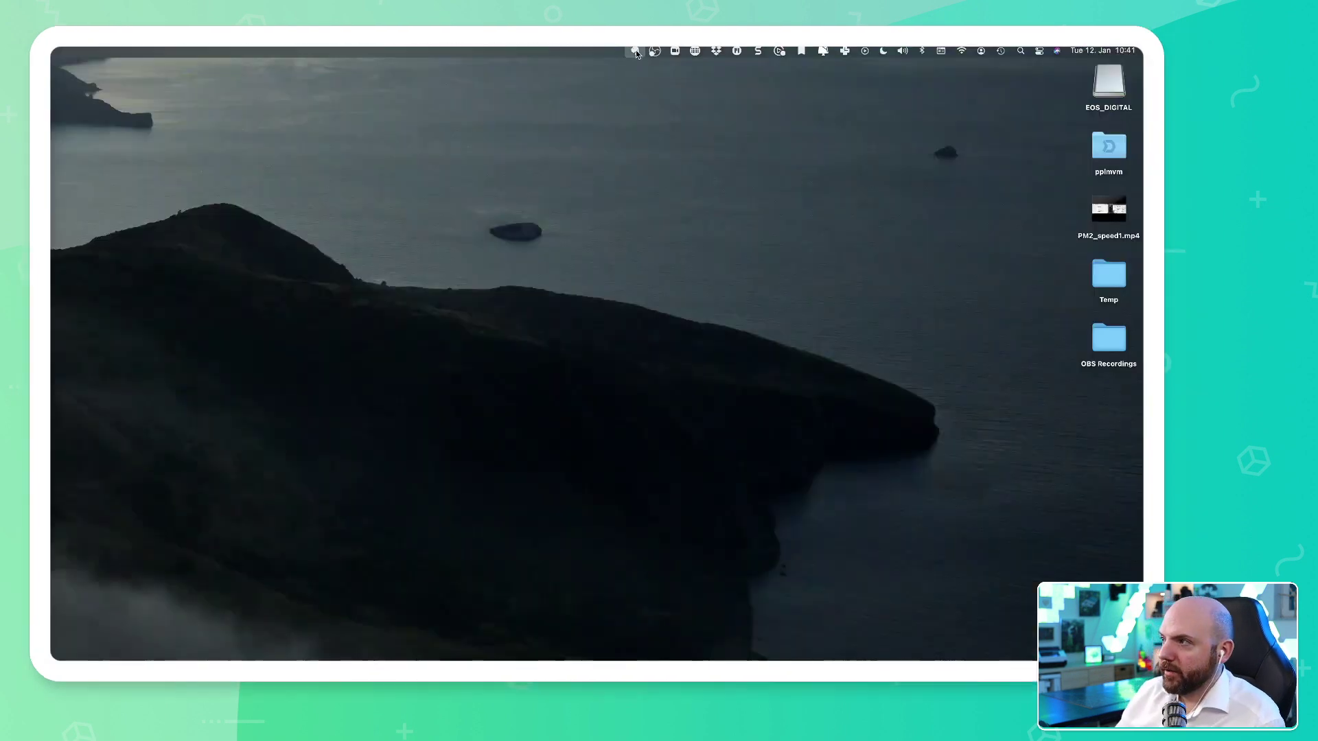
pyautogui.click(635, 52)
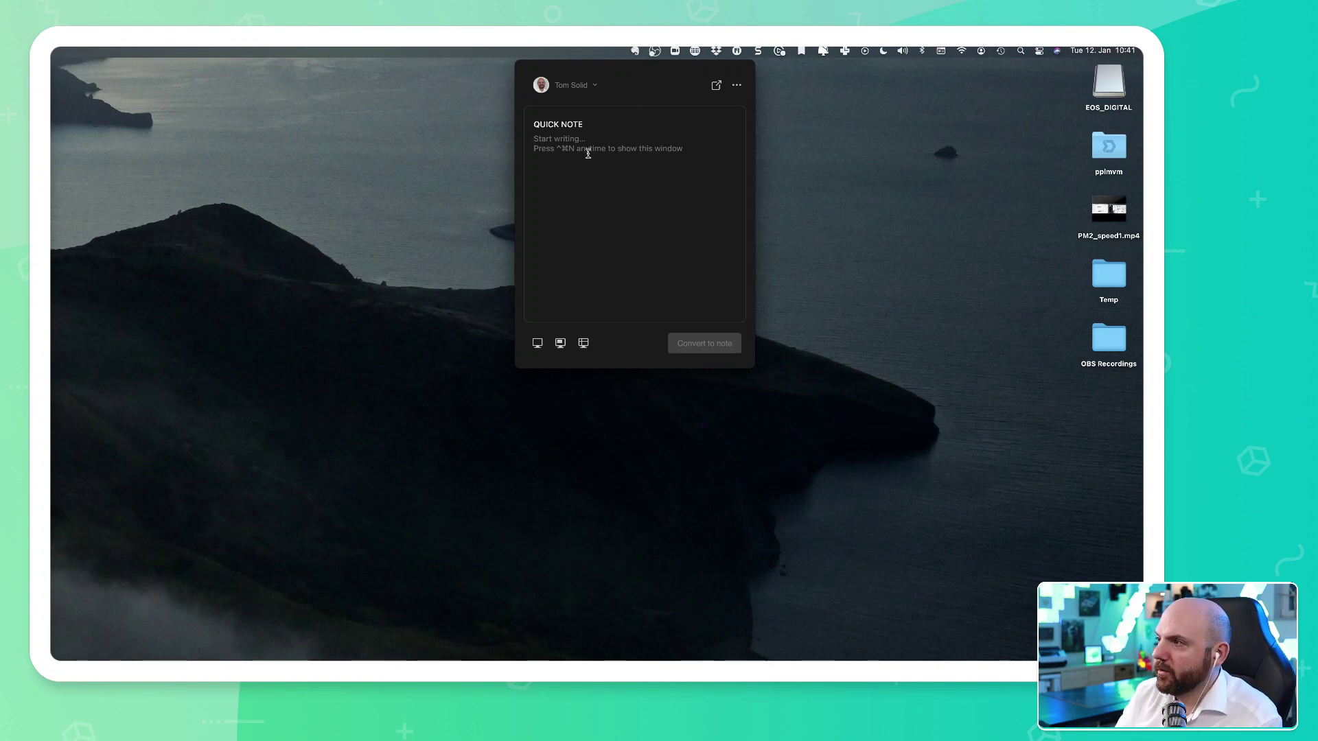
pyautogui.write('This is Quick note')
pyautogui.click(359, 467)
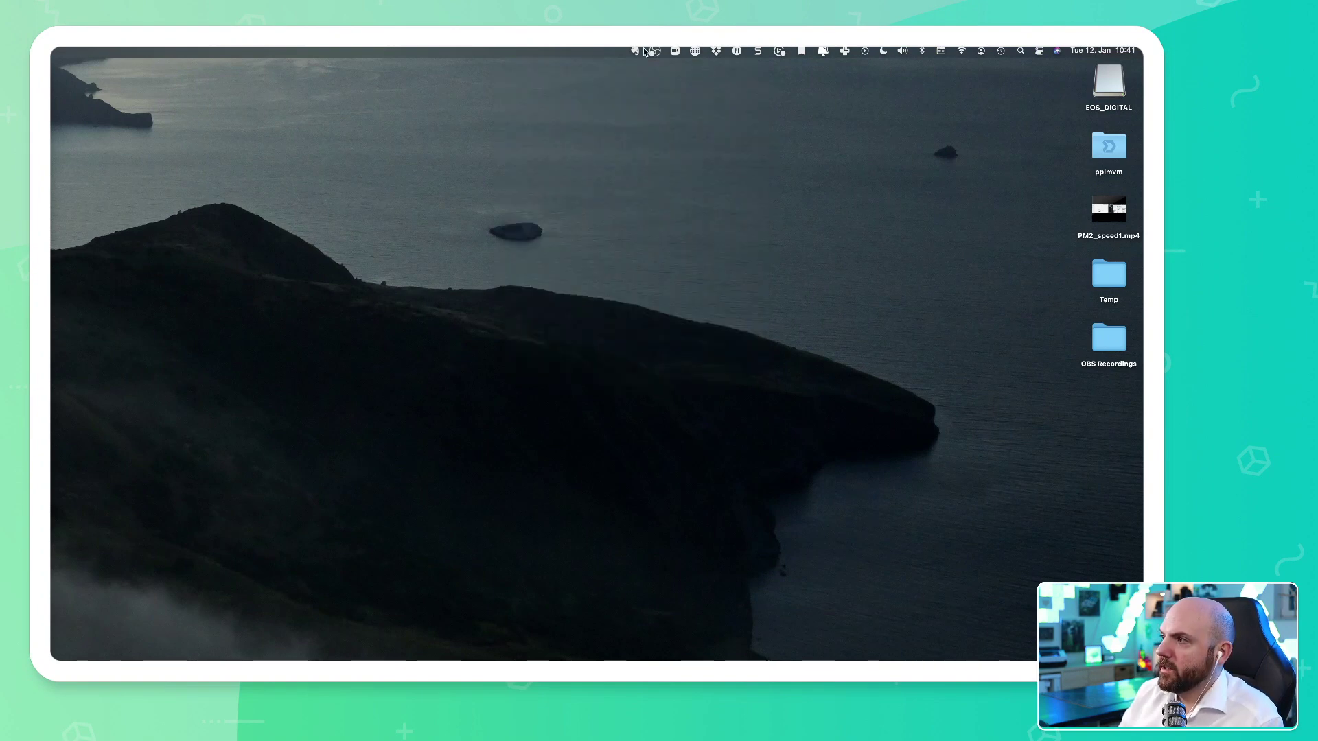
pyautogui.click(637, 50)
pyautogui.press('Escape')
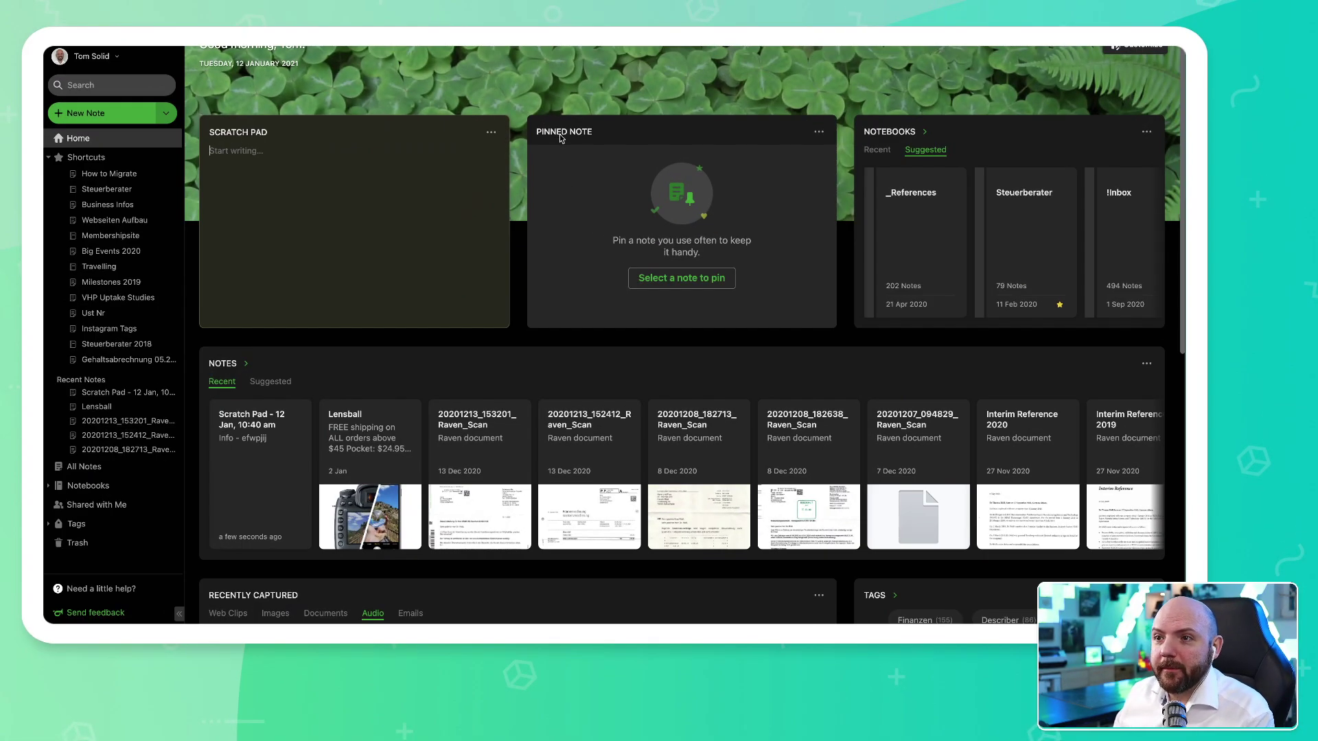
# Open the Pinned Note widget's note picker and browse the notes for (4) Twitter.
pyautogui.click(670, 289)
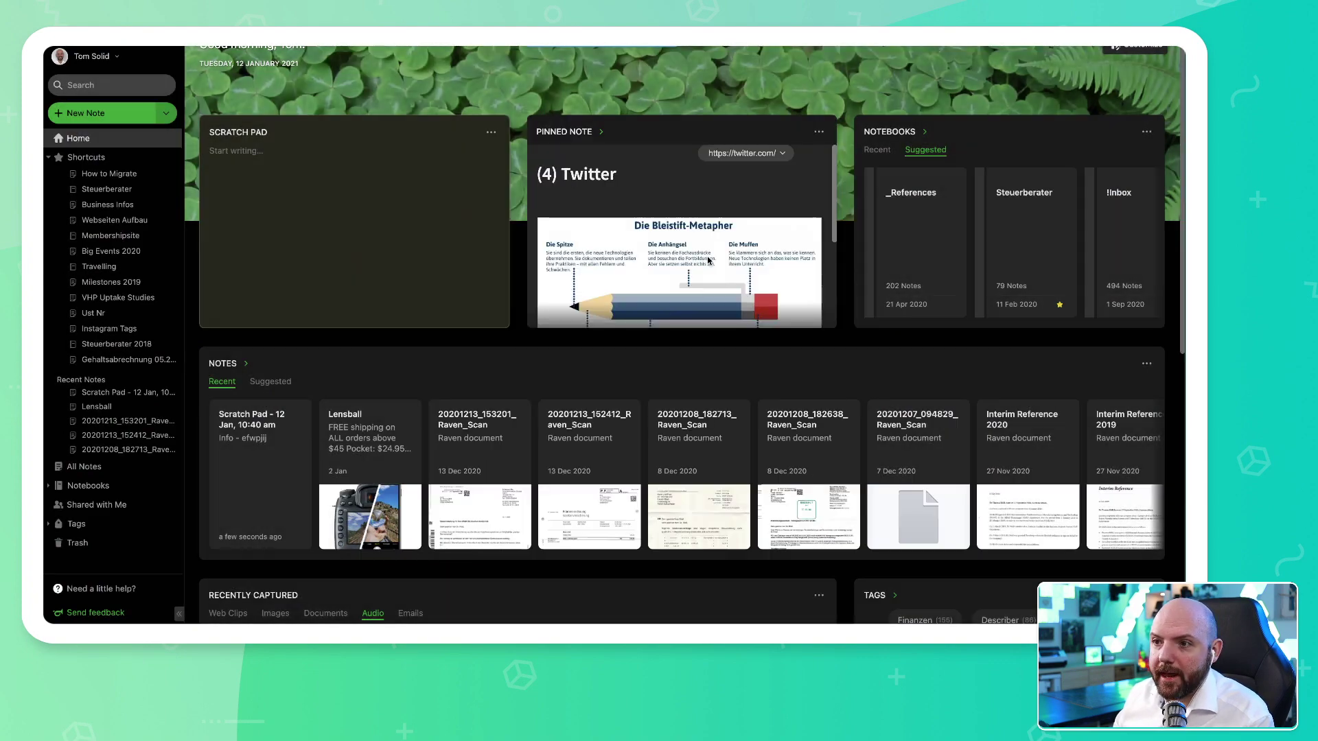
pyautogui.scroll(-5, 707, 268)
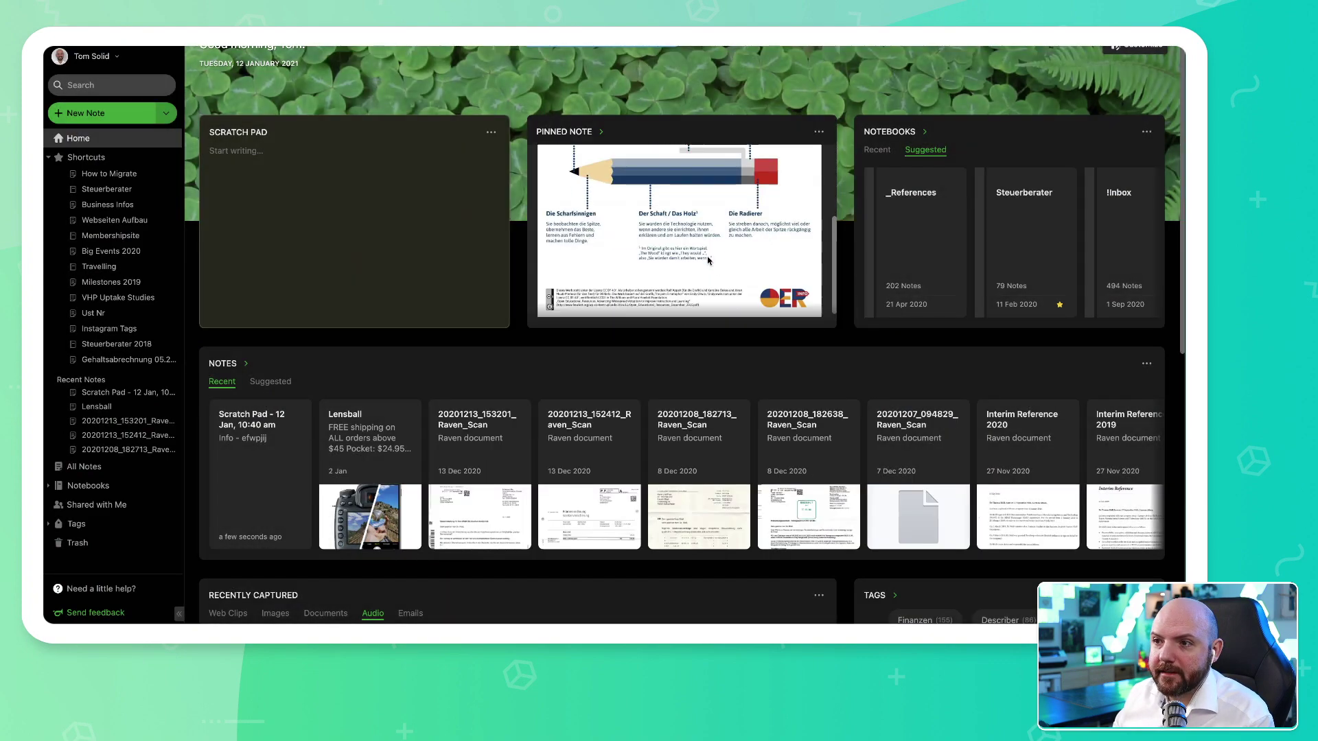
pyautogui.scroll(5, 710, 288)
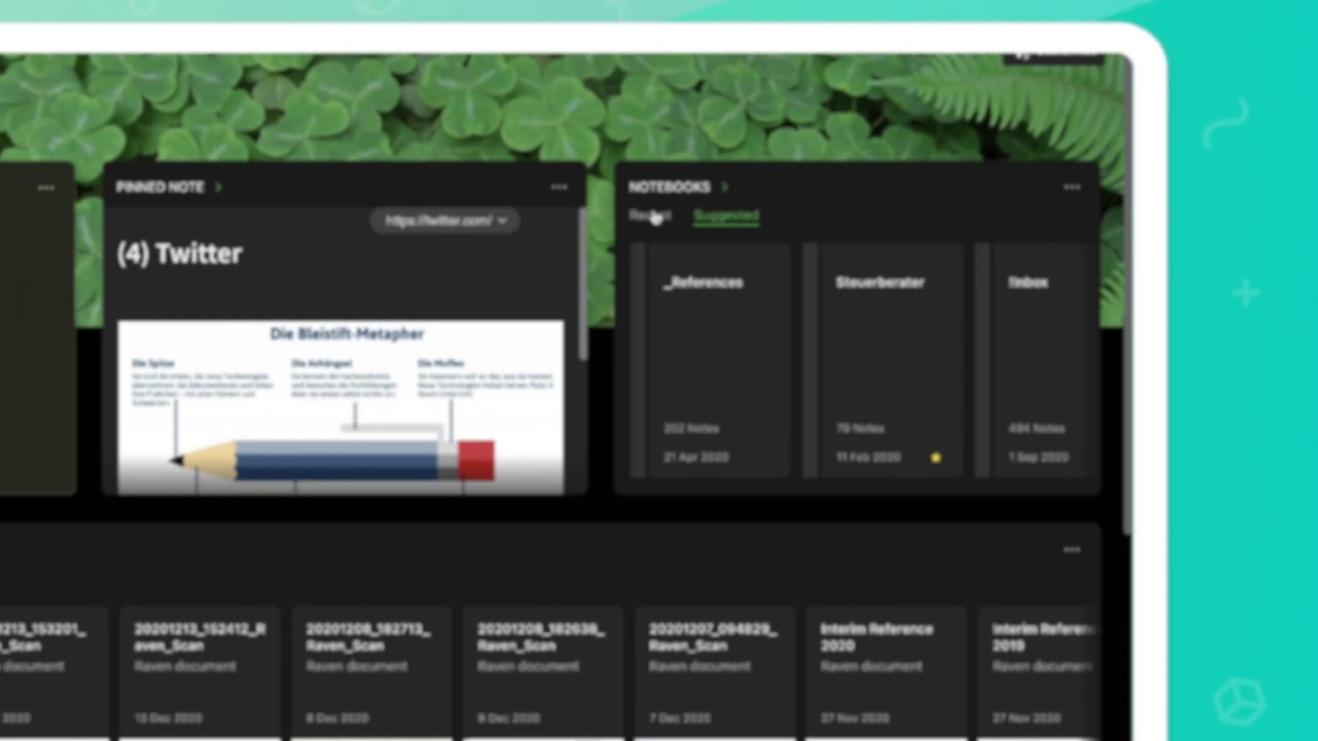
pyautogui.click(877, 150)
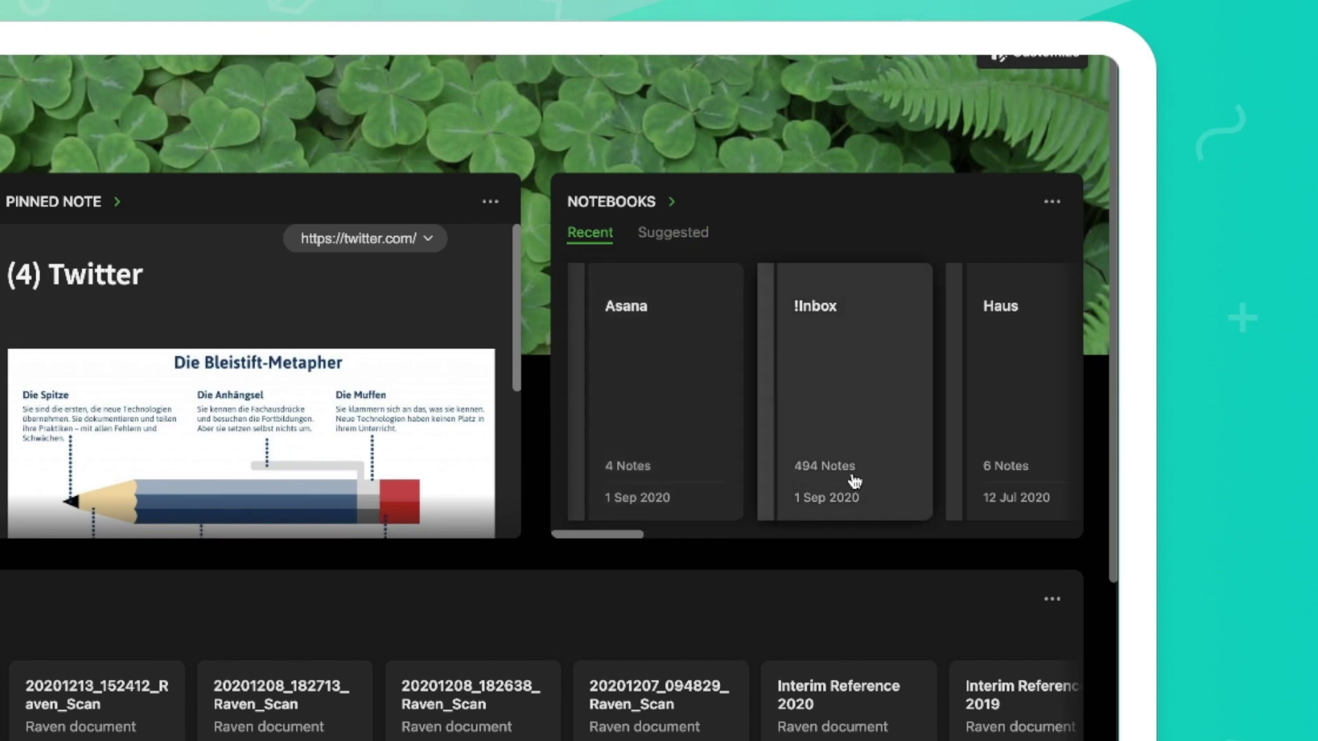
pyautogui.click(673, 232)
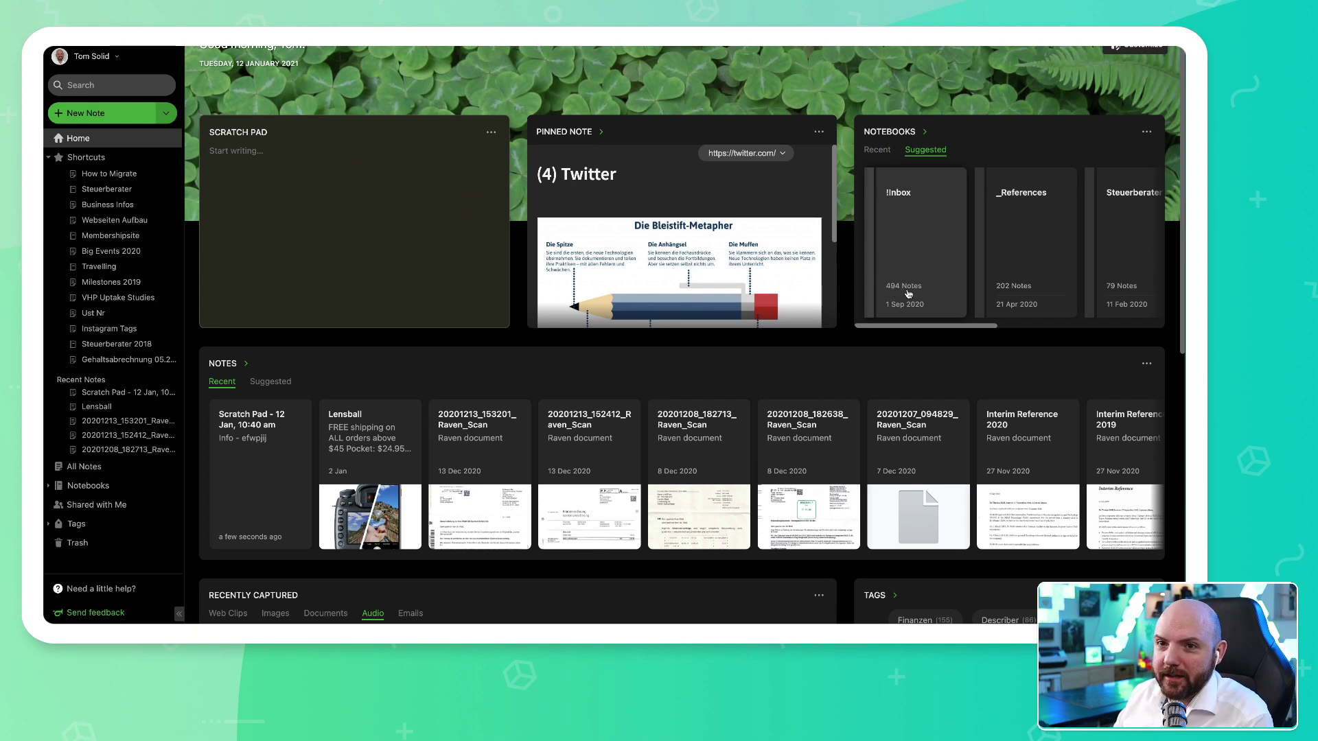
pyautogui.scroll(2, 906, 348)
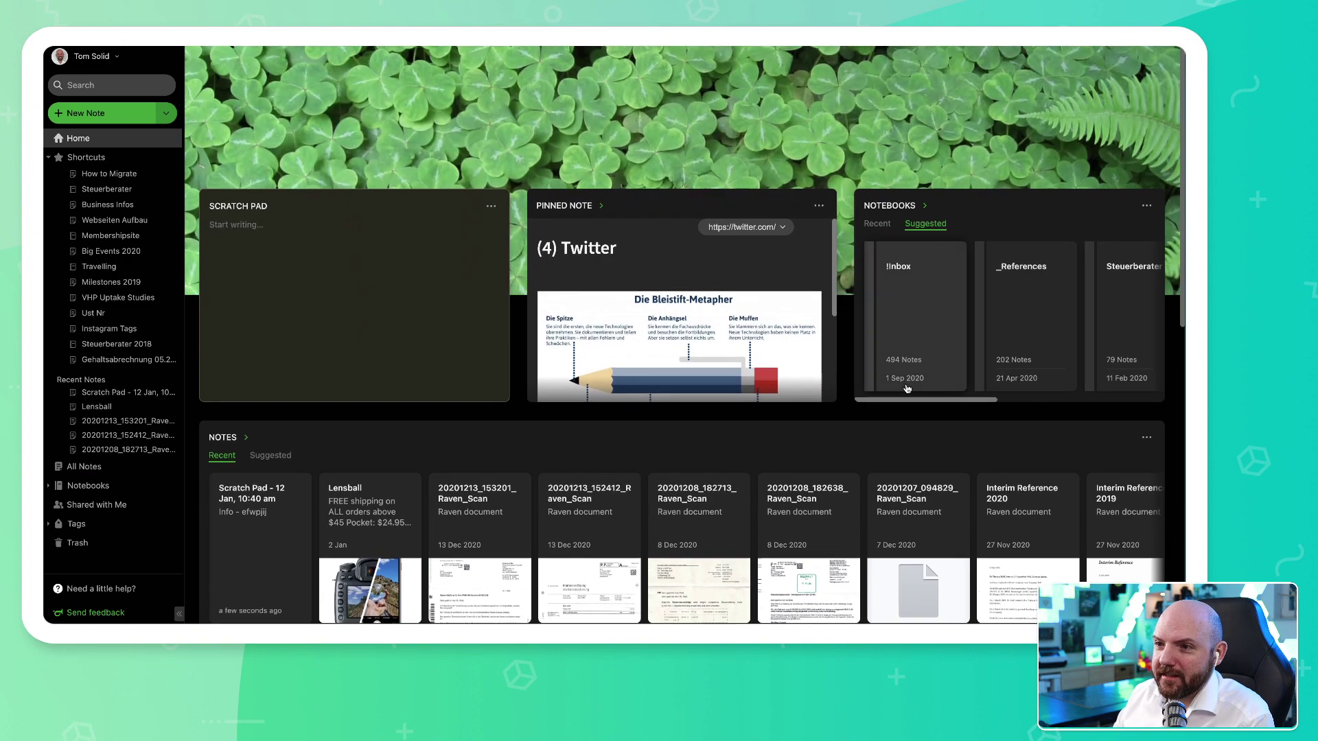
pyautogui.scroll(-5, 953, 463)
pyautogui.scroll(5, 952, 462)
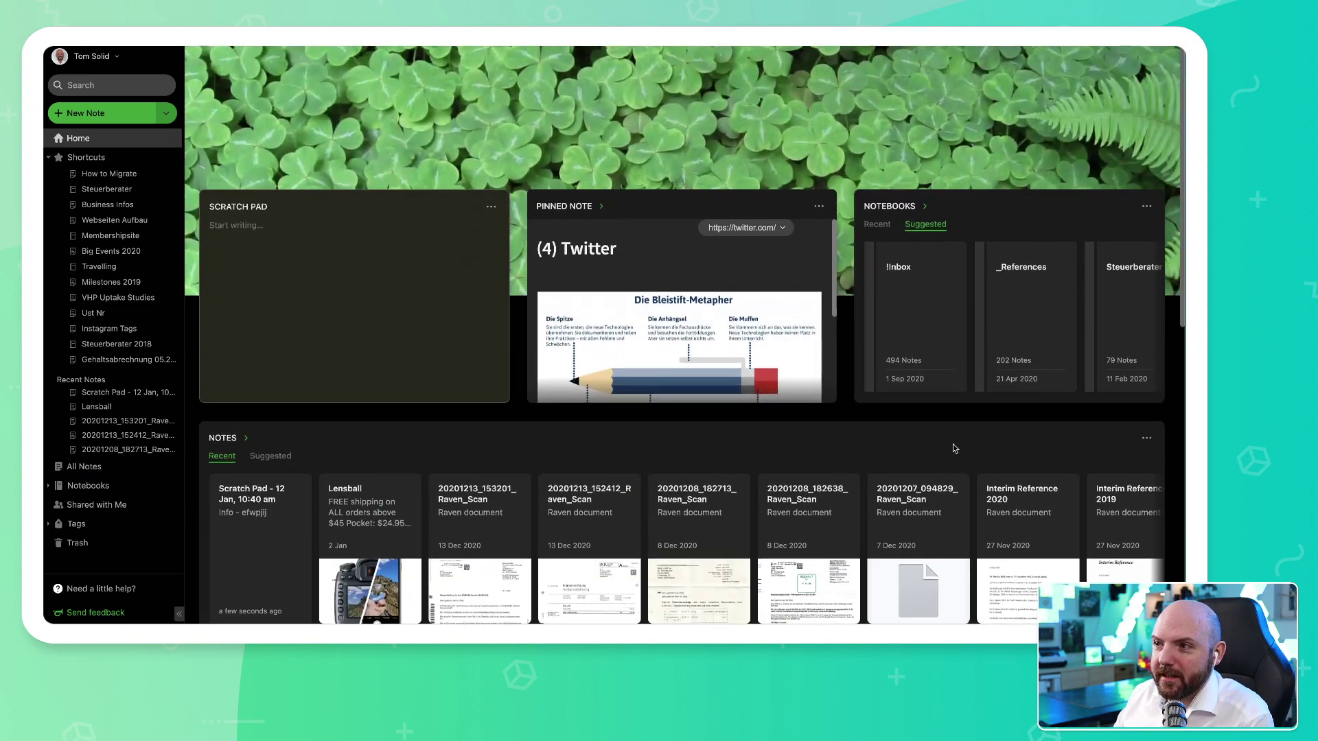
pyautogui.scroll(-2, 952, 448)
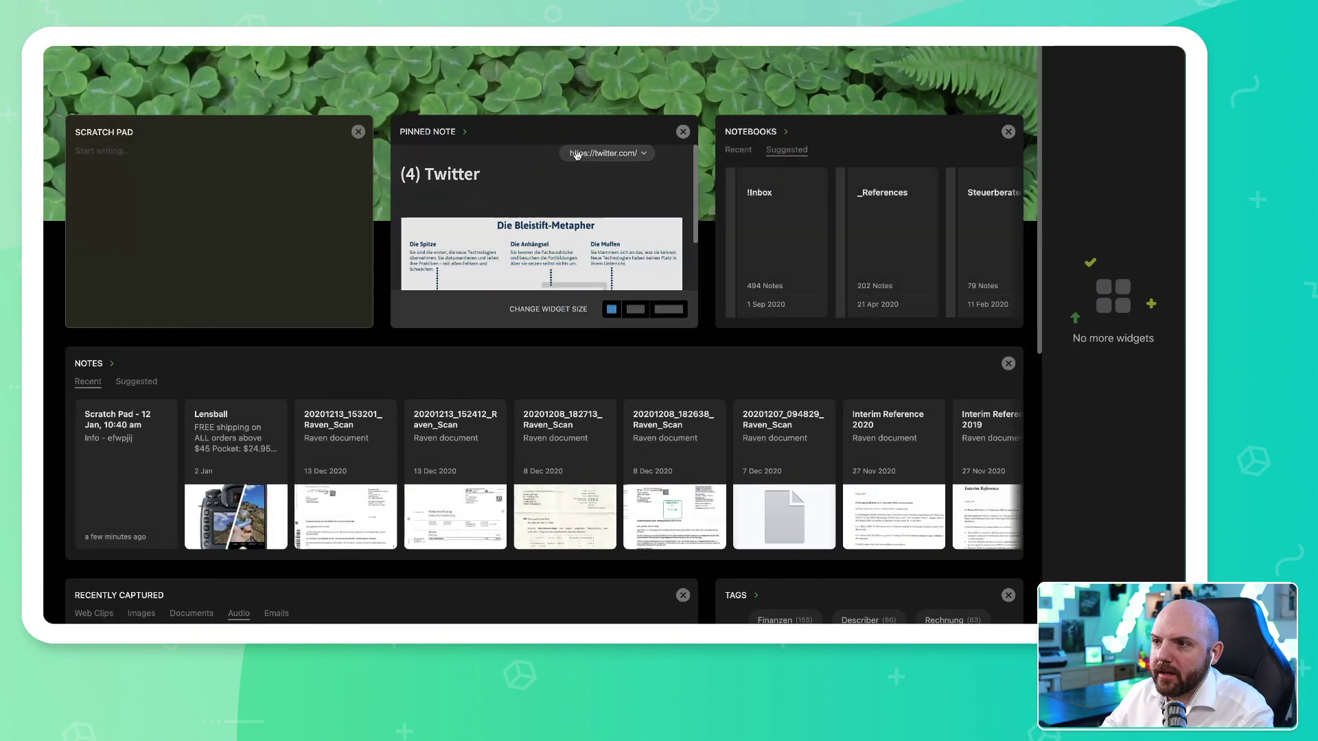
# Set the Home dashboard background to the wooden pier on a lake image.
pyautogui.click(971, 89)
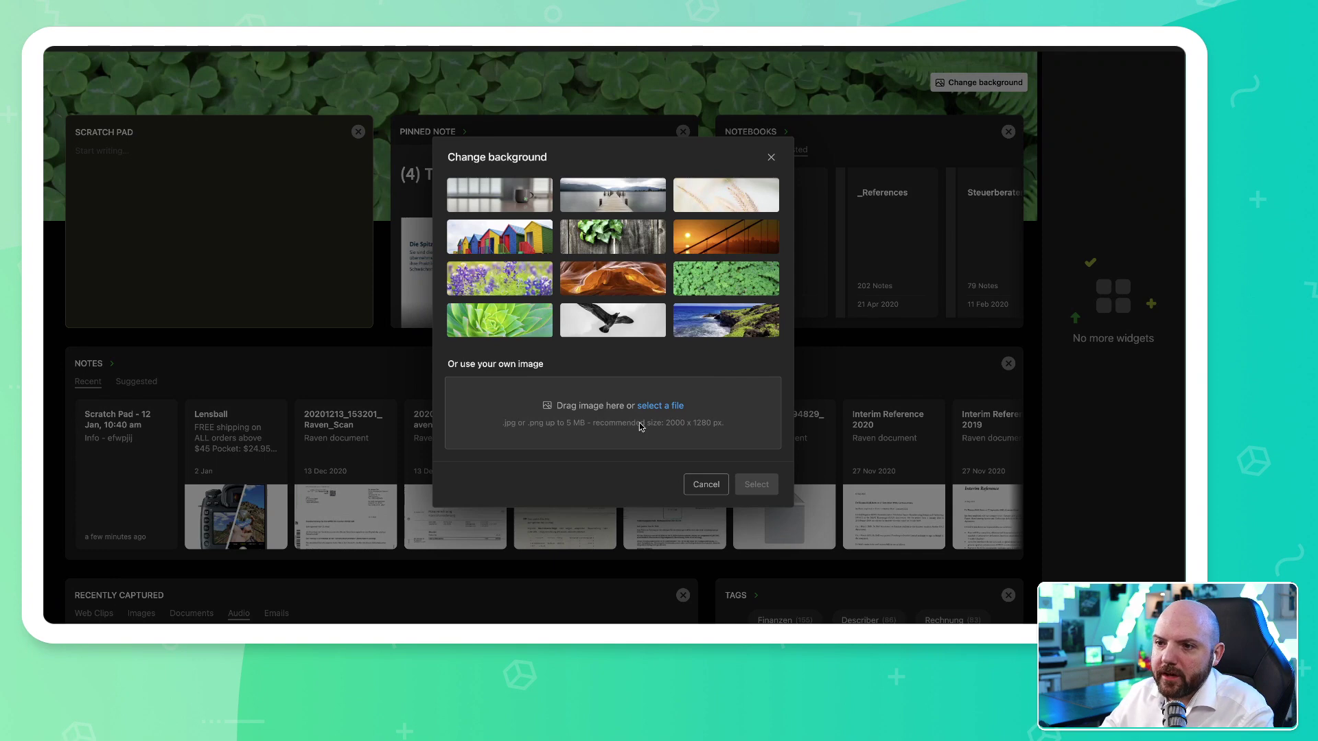
pyautogui.click(590, 198)
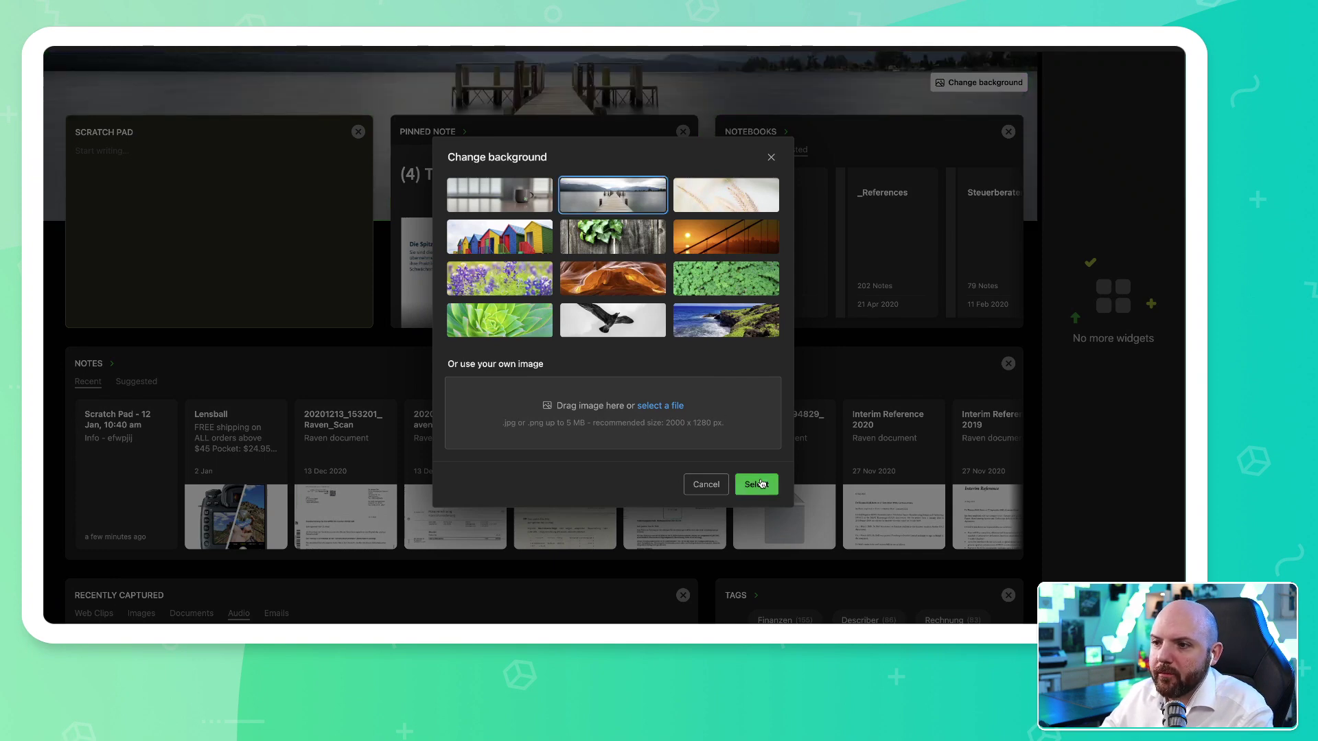
pyautogui.click(756, 484)
pyautogui.scroll(-3, 792, 369)
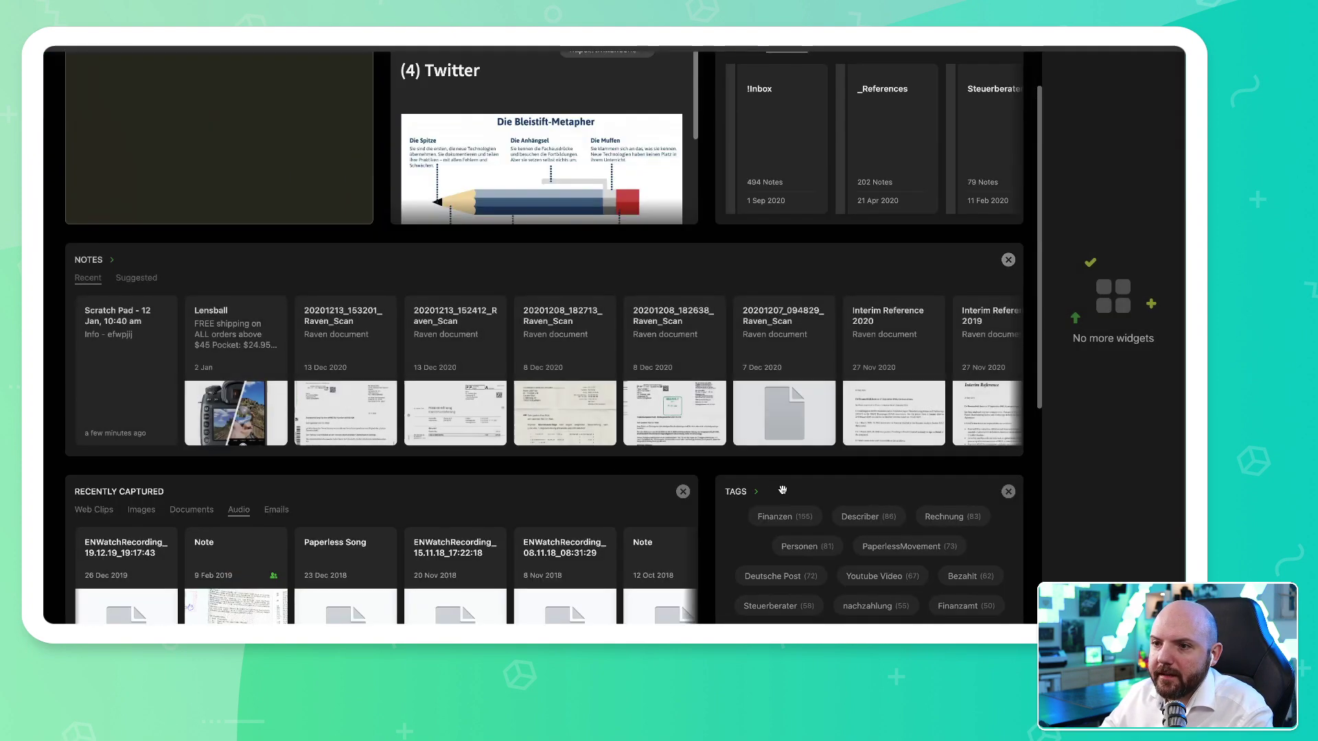
pyautogui.scroll(3, 825, 531)
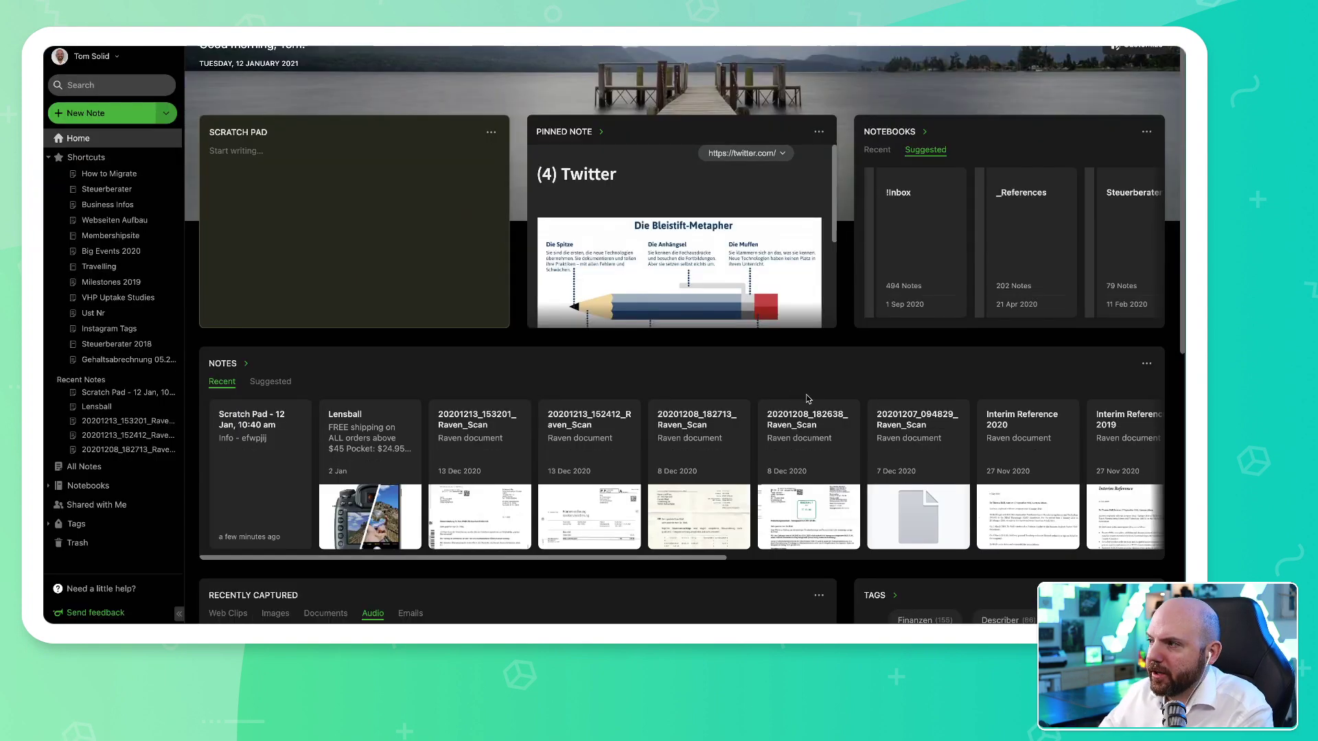
# Scroll to the Notes widget and switch it to show suggested notes.
pyautogui.scroll(-1, 796, 395)
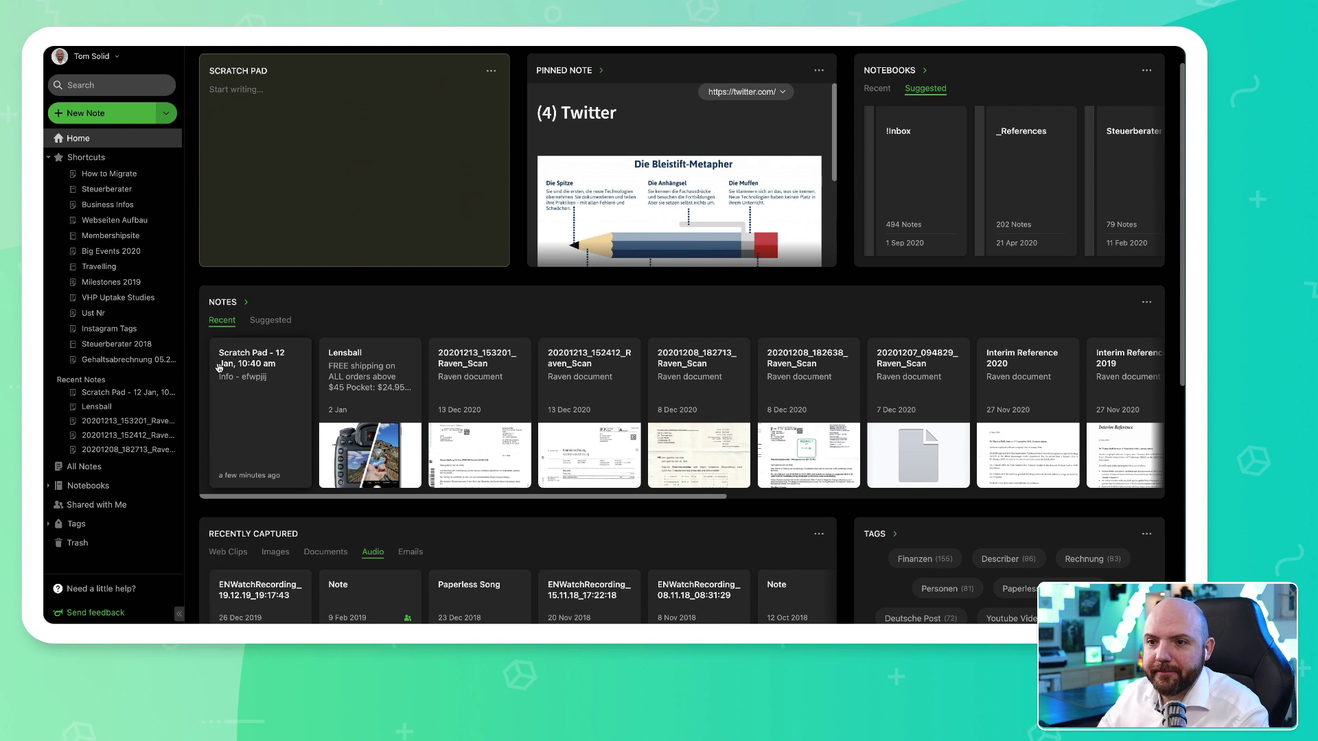
pyautogui.click(265, 323)
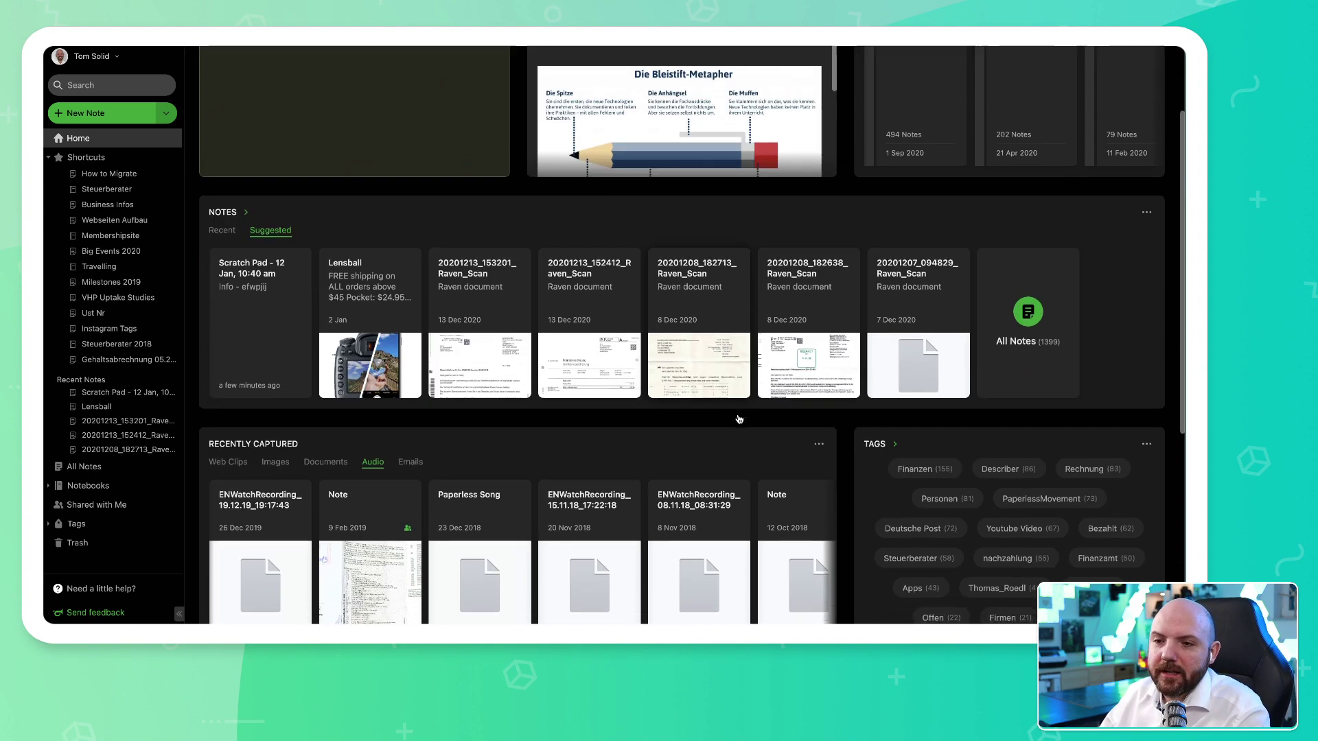
pyautogui.scroll(2, 738, 419)
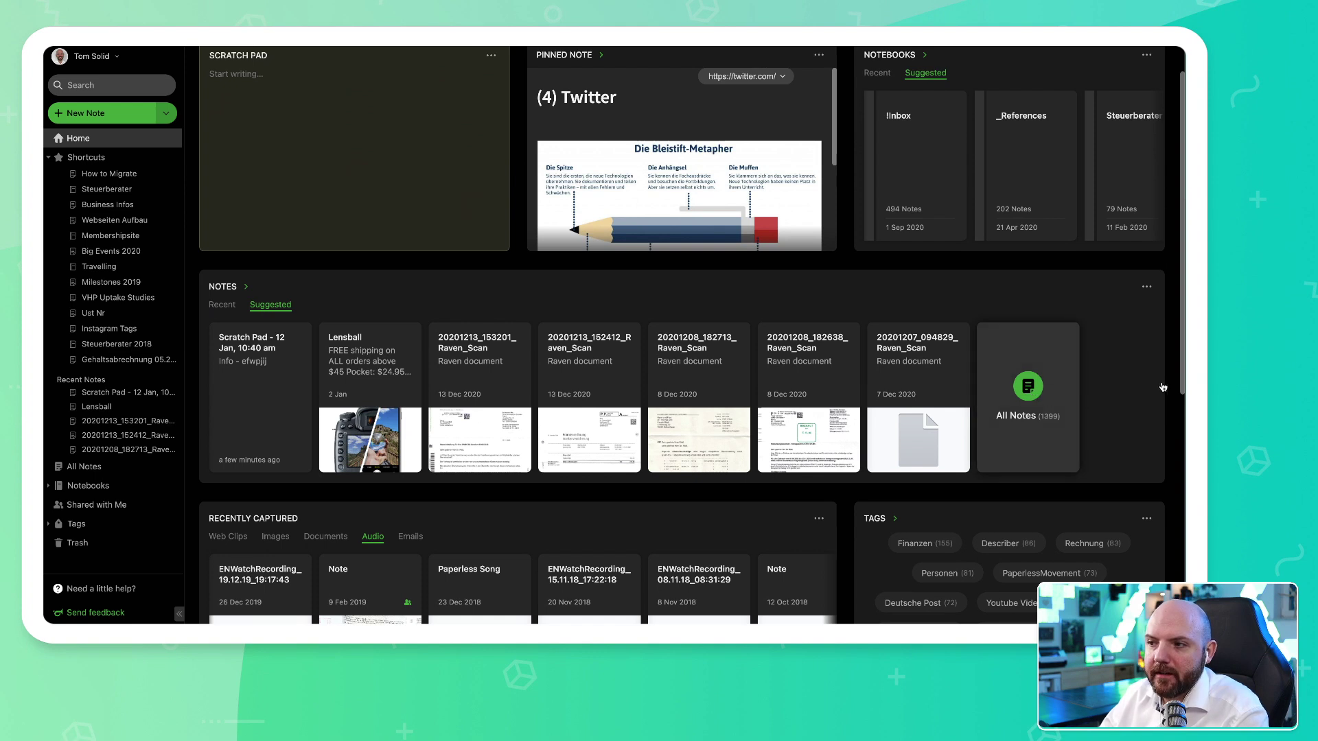
# Collapse the Shortcuts group in the sidebar and go back to Home.
pyautogui.click(1027, 401)
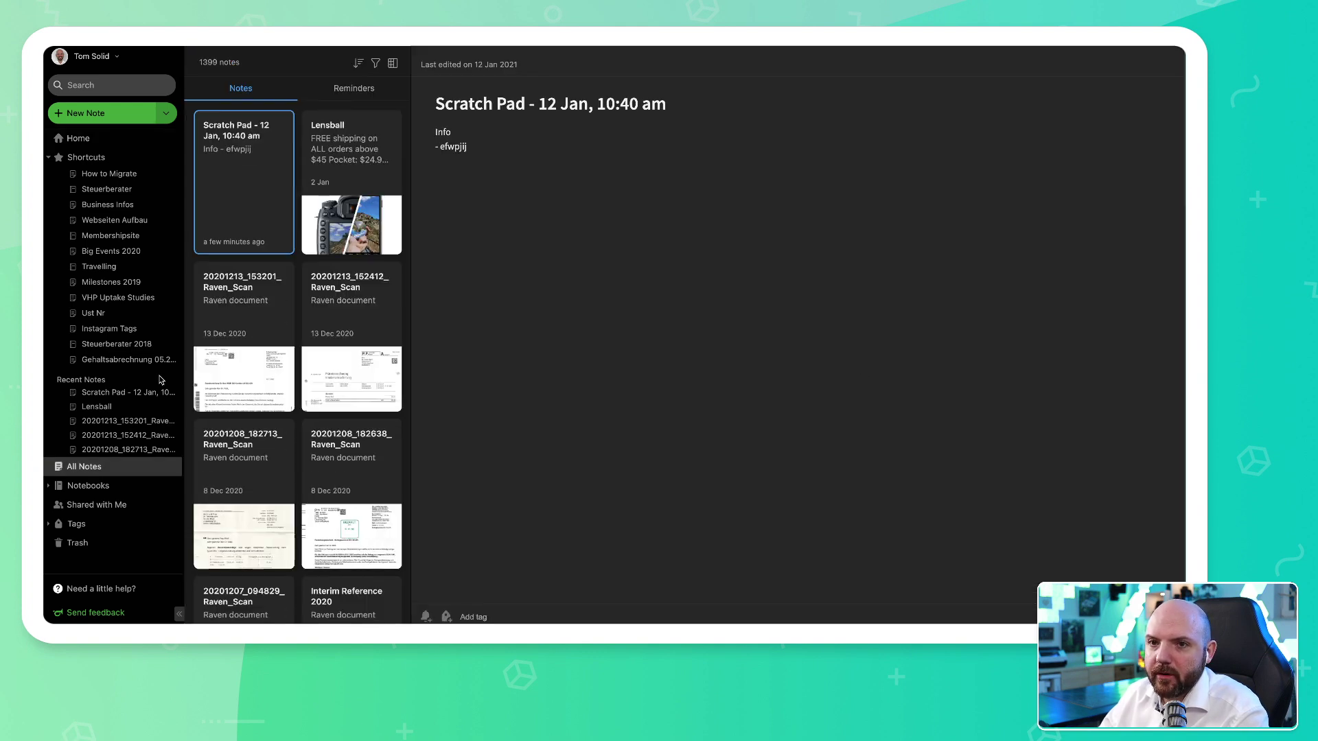
pyautogui.click(48, 159)
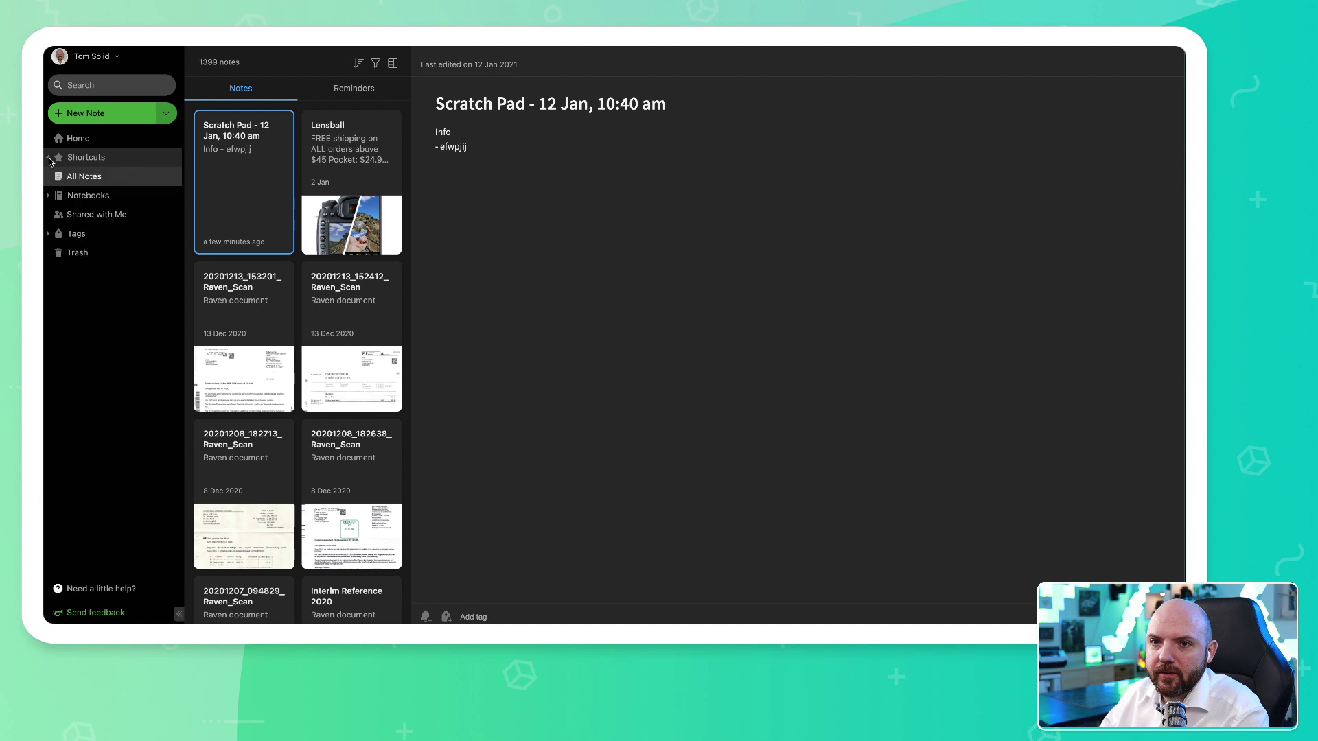
pyautogui.click(48, 158)
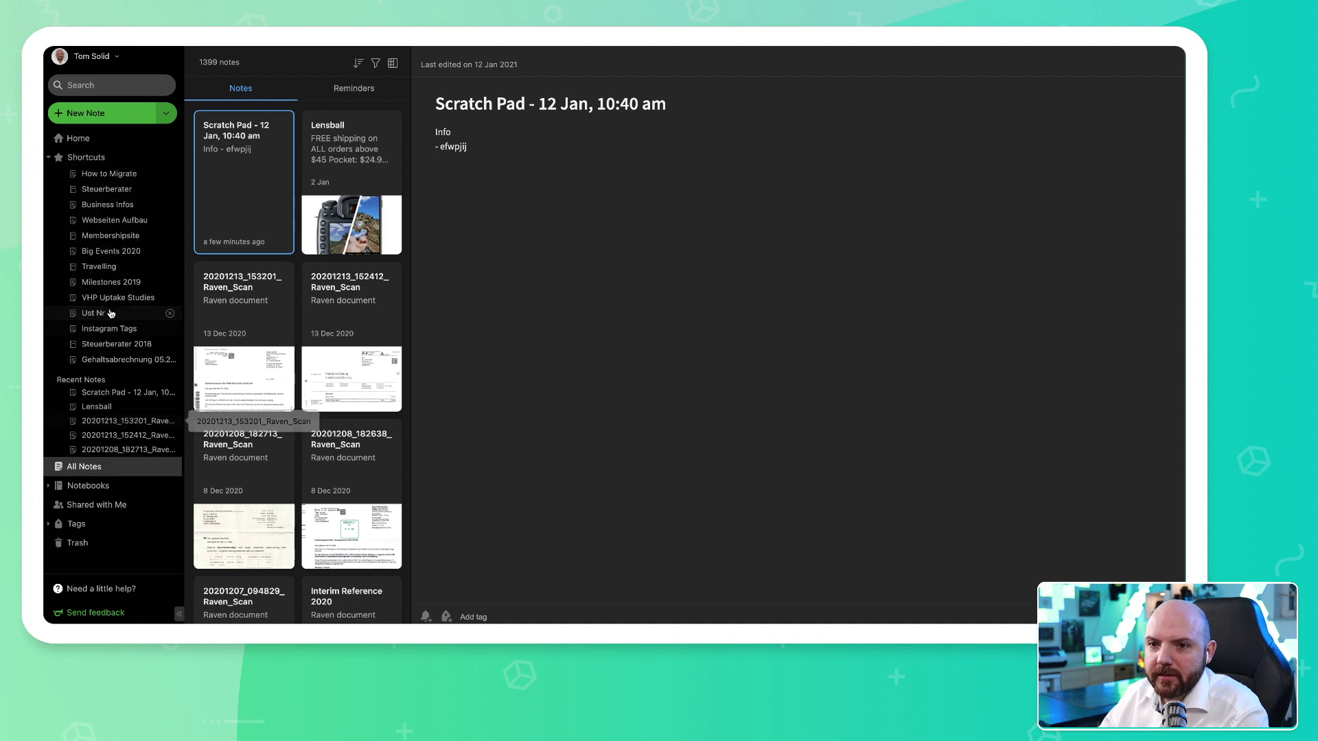
pyautogui.click(49, 157)
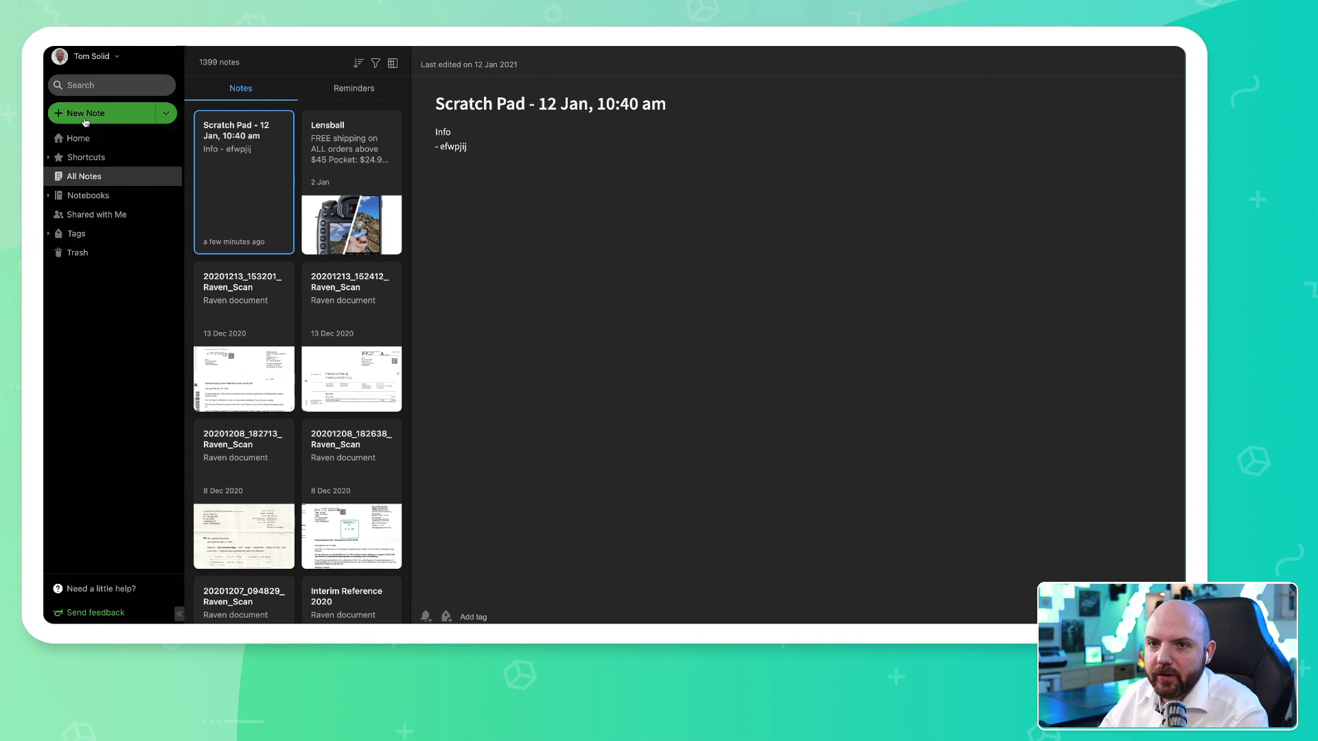
pyautogui.click(78, 138)
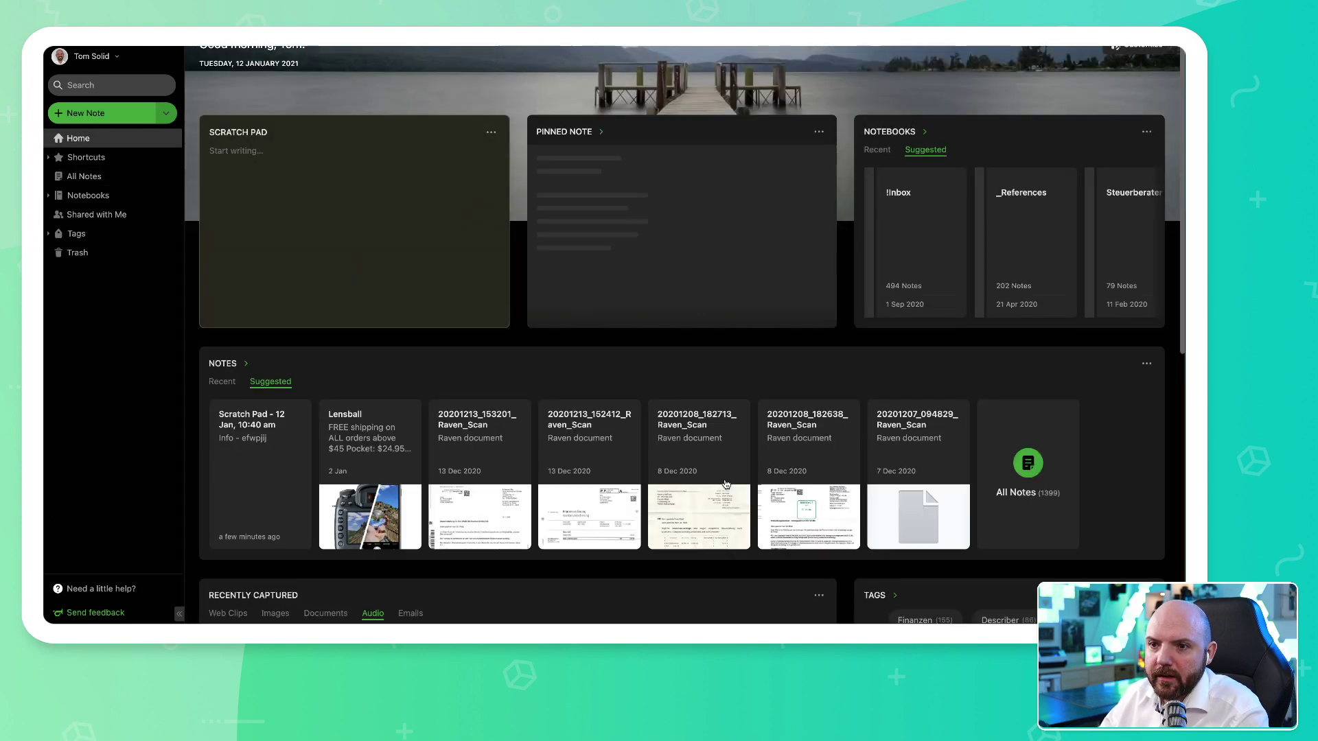
# Open all notes from the Notes widget and switch the list layout to Snippets.
pyautogui.click(1041, 459)
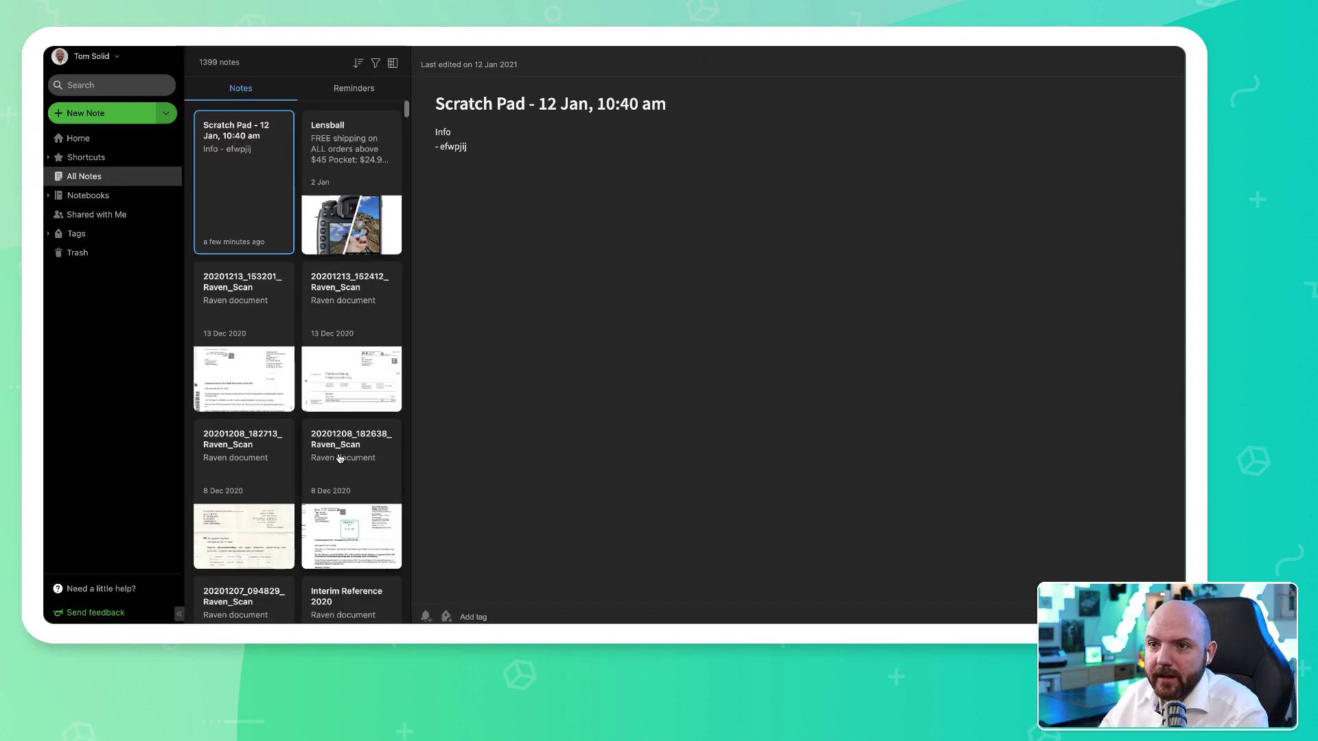
pyautogui.scroll(-8, 339, 458)
pyautogui.scroll(8, 339, 458)
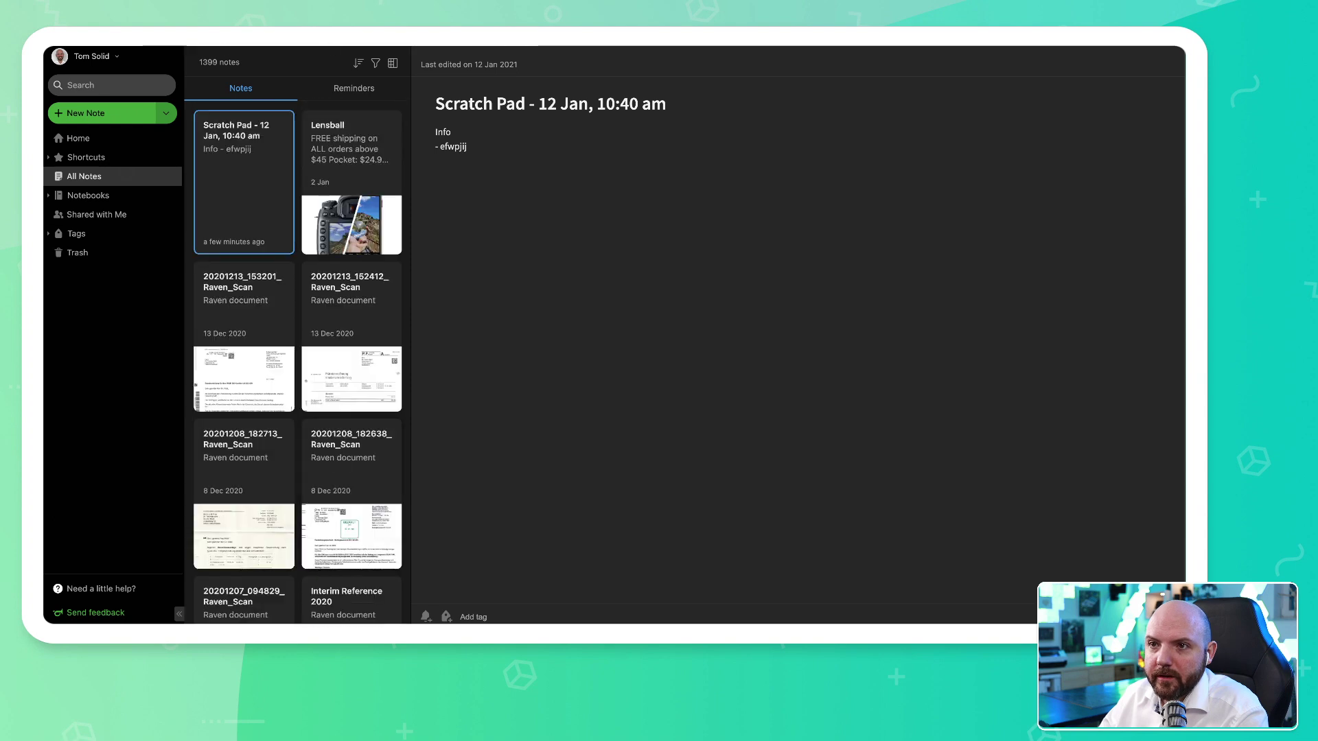
pyautogui.click(397, 64)
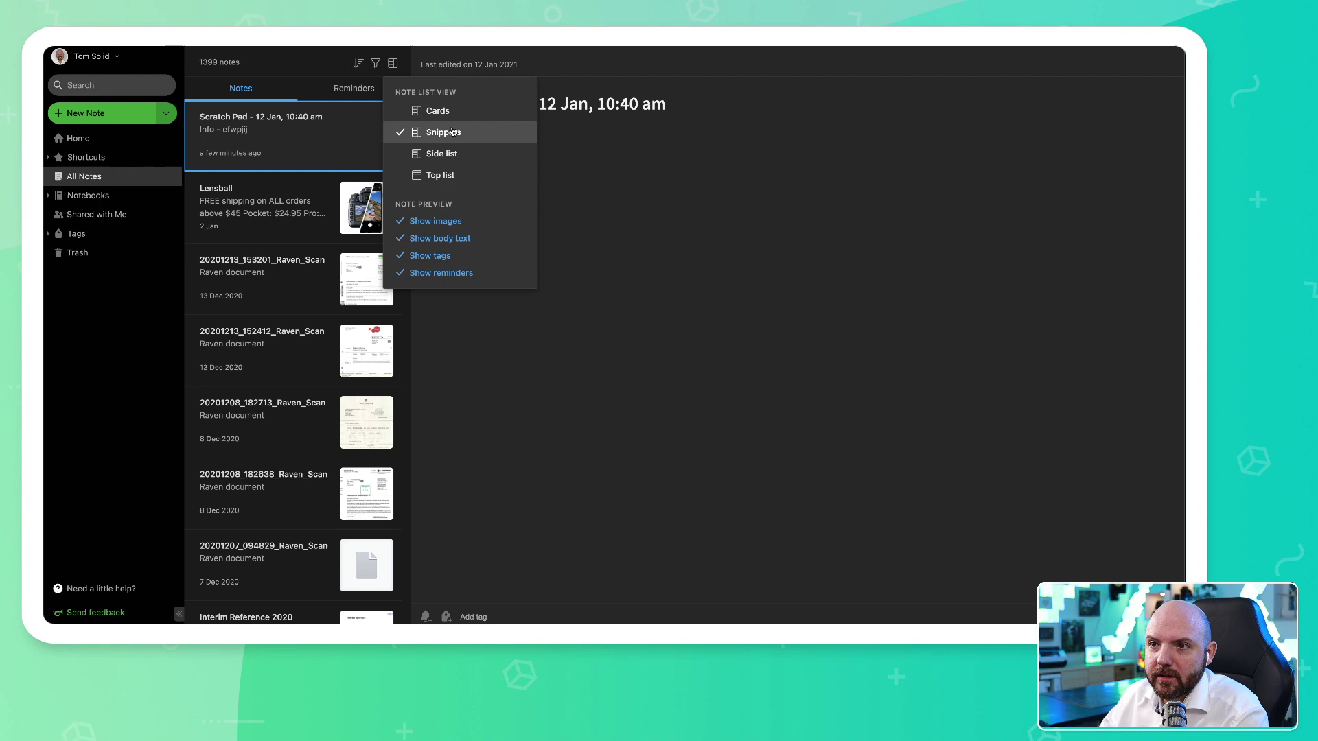
pyautogui.click(481, 154)
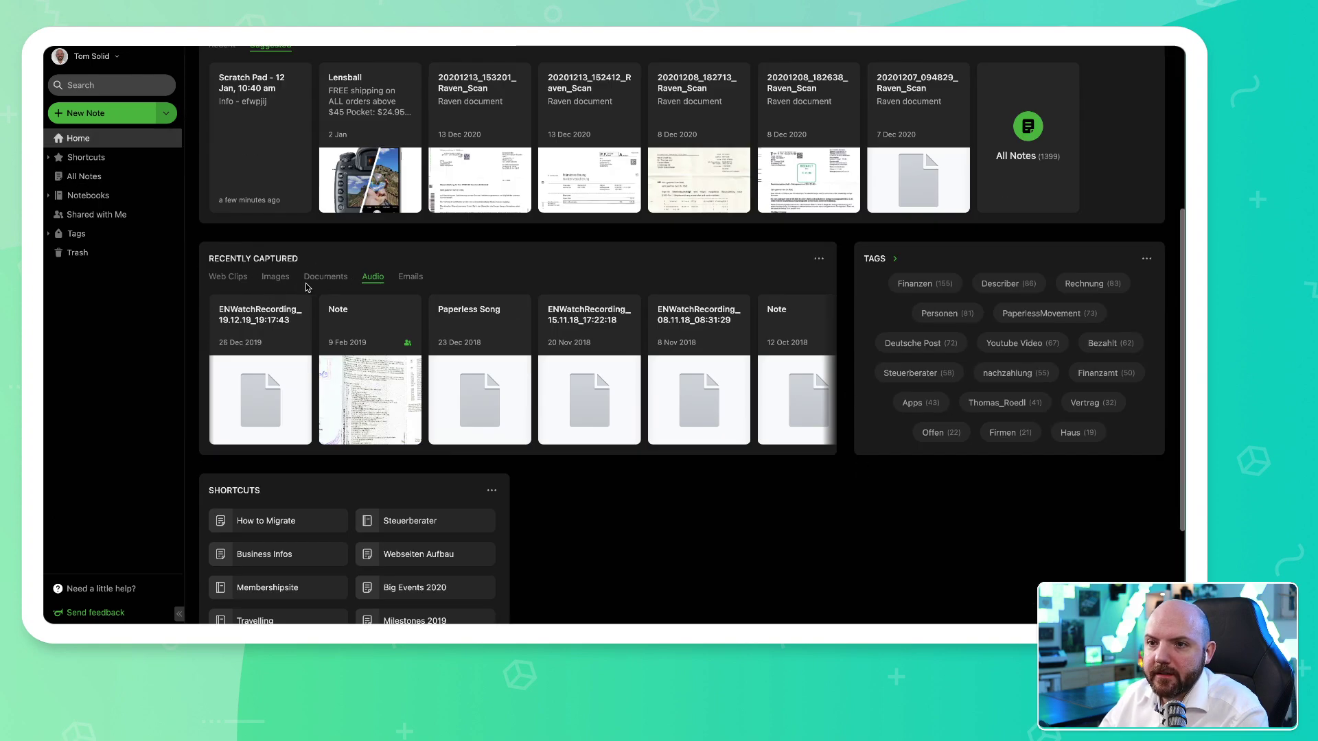
# Show Web Clips in Recently Captured, then bring the Paperless Movement blog forward in Chrome.
pyautogui.click(222, 278)
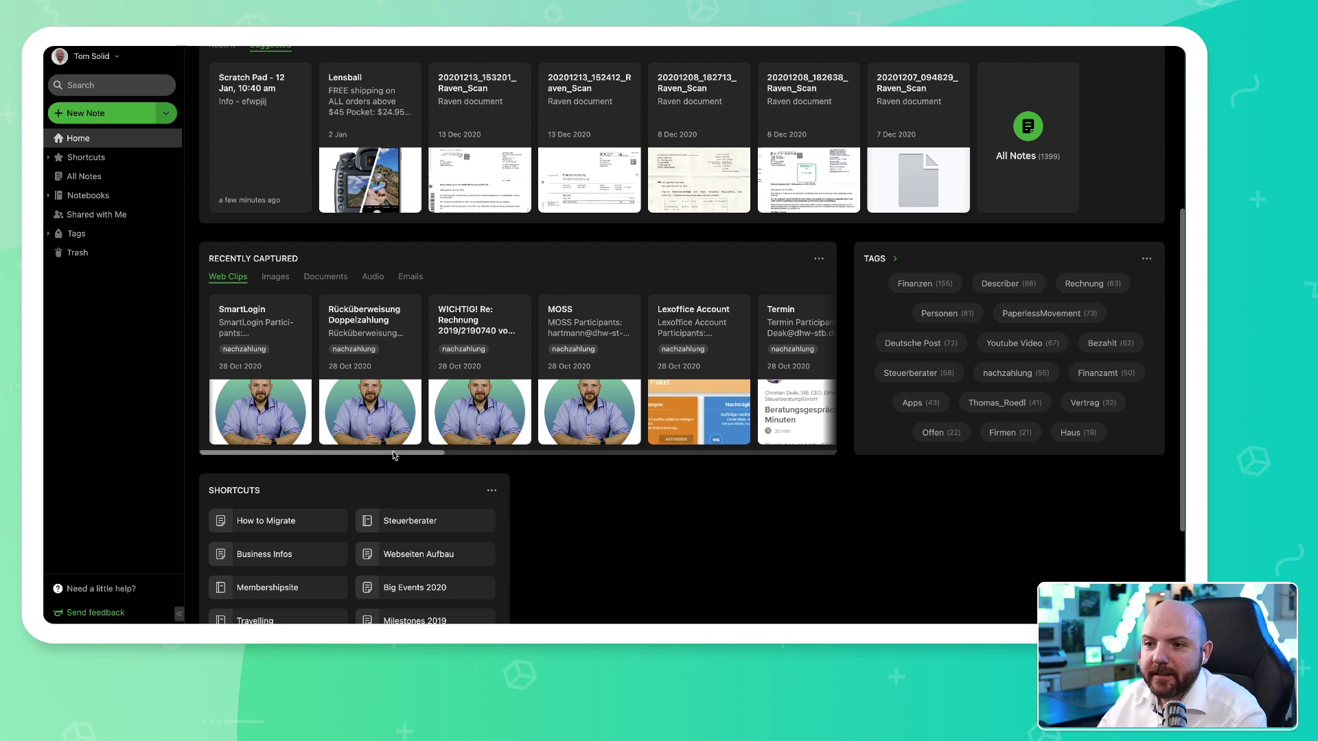
pyautogui.moveTo(393, 450); pyautogui.dragTo(299, 406)
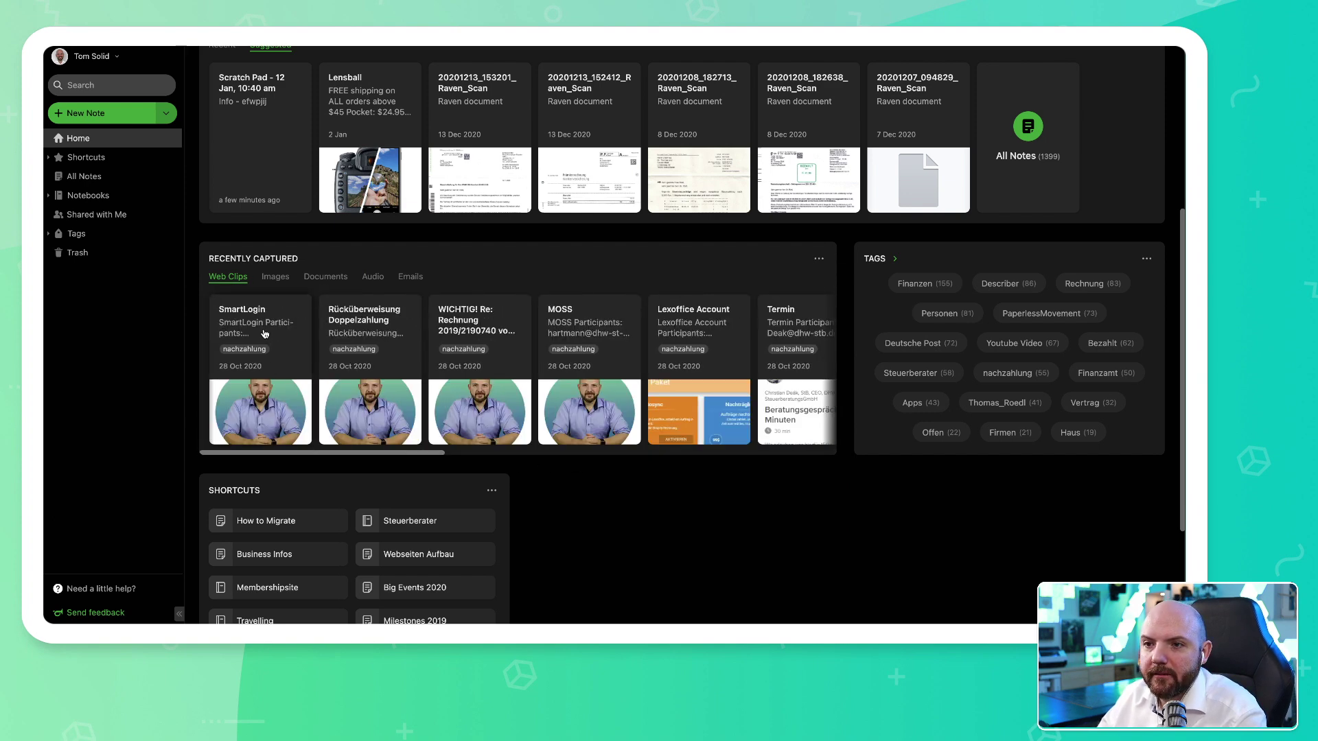
pyautogui.scroll(3, 264, 334)
pyautogui.moveTo(55, 144)
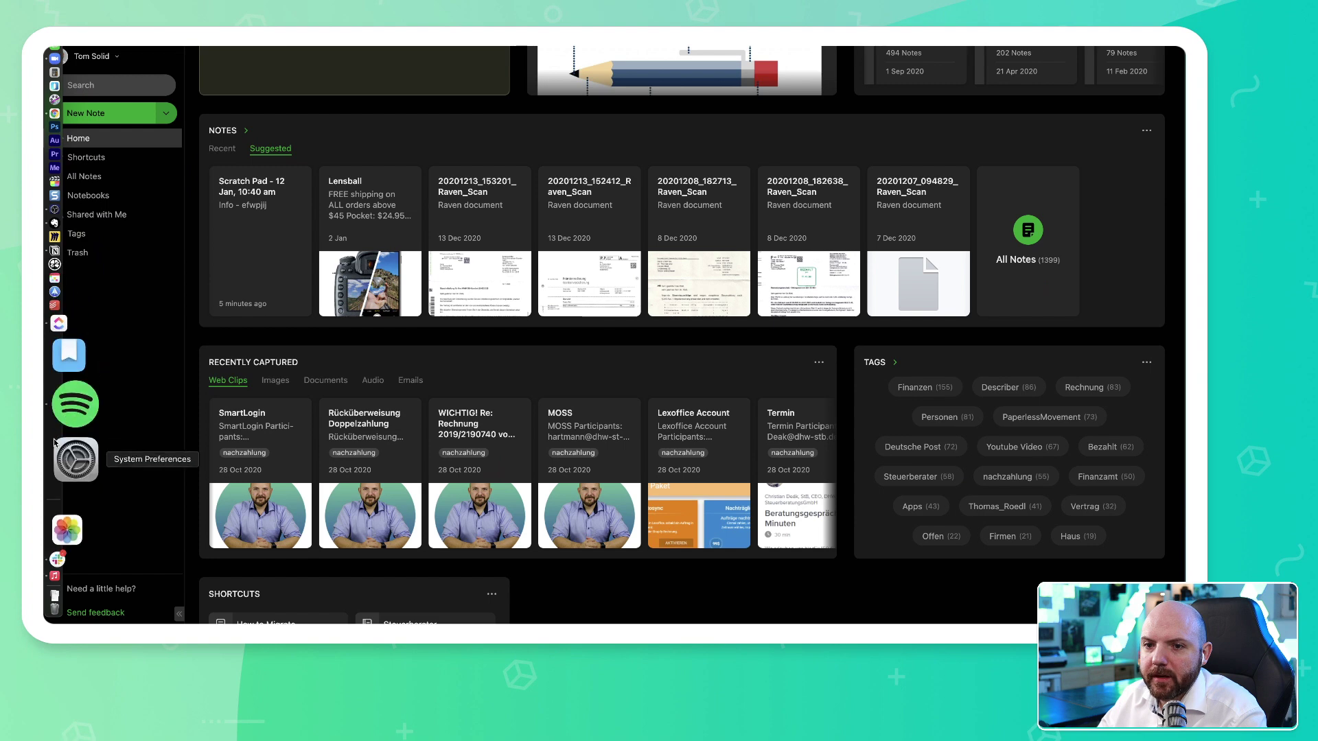
pyautogui.click(56, 291)
# Clip the iPad note-taking blog post as a Simplified article after comparing Bookmark and Full page.
pyautogui.scroll(-3, 607, 516)
pyautogui.scroll(3, 608, 516)
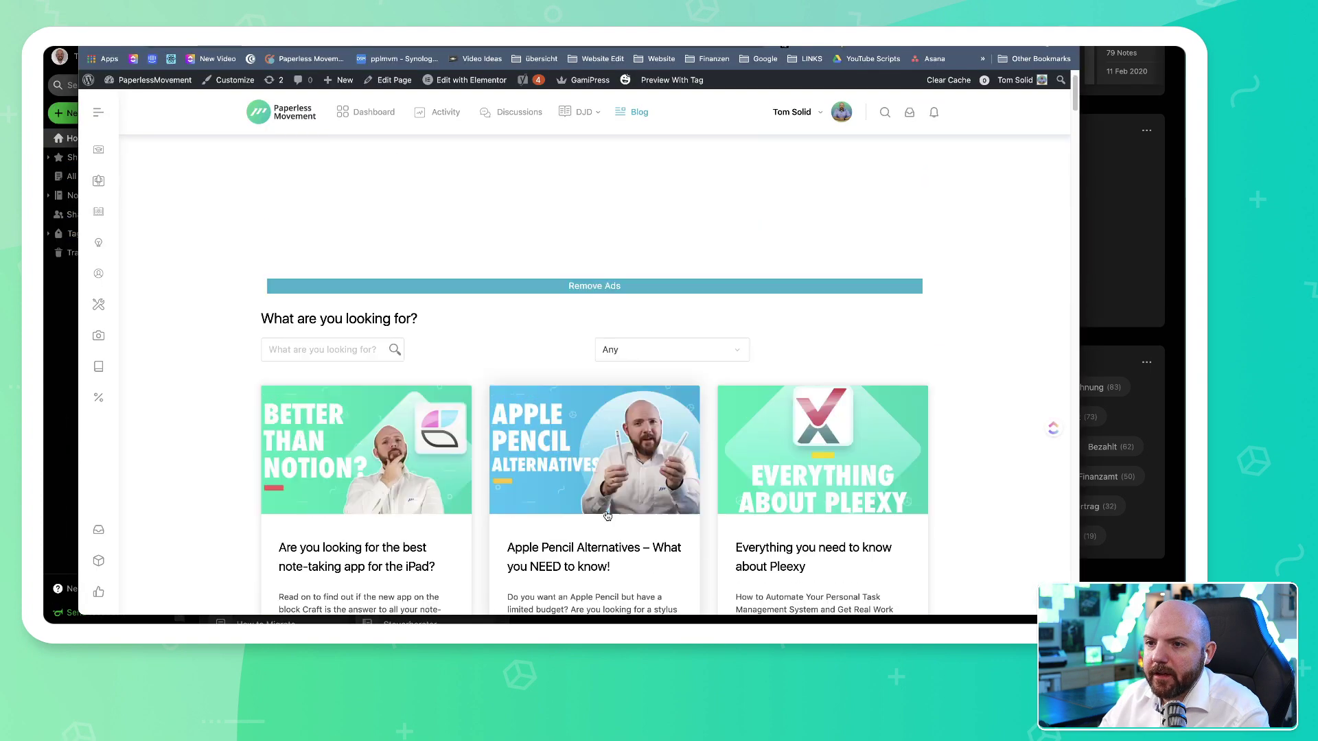
pyautogui.scroll(-3, 608, 516)
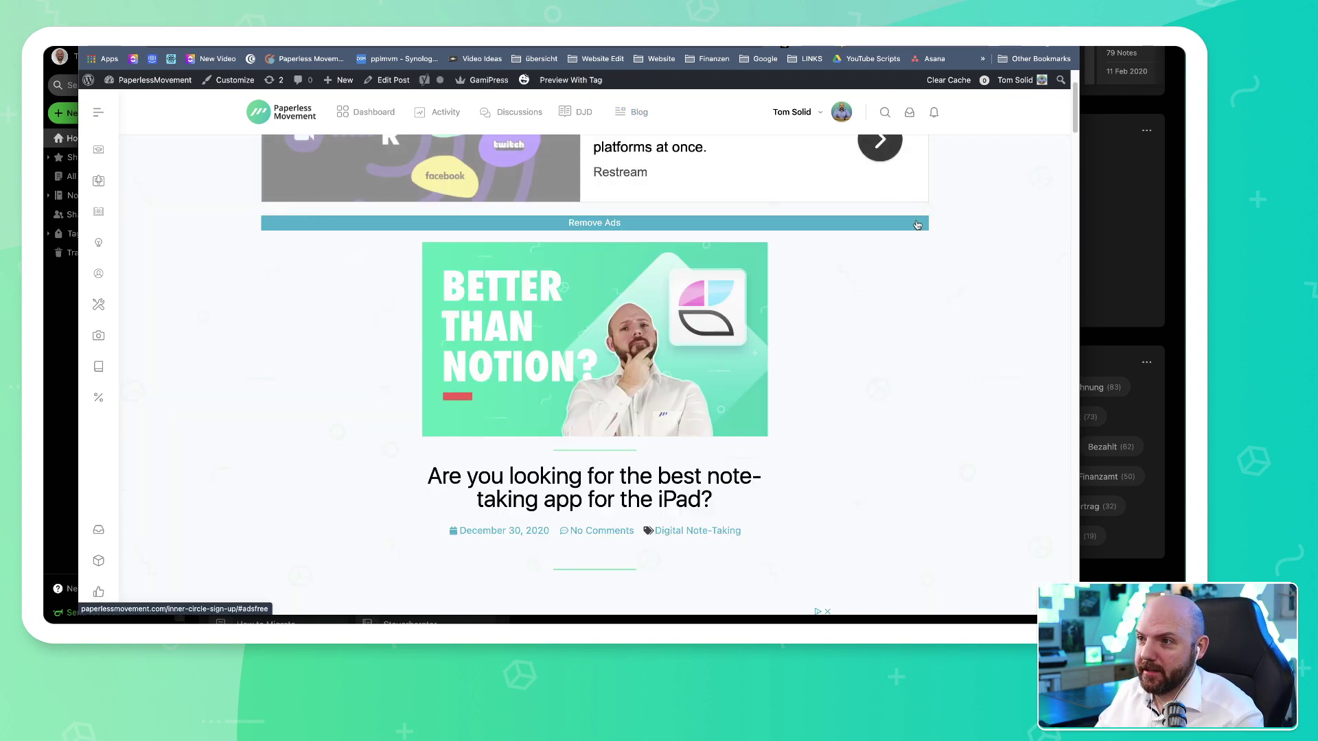
pyautogui.click(879, 46)
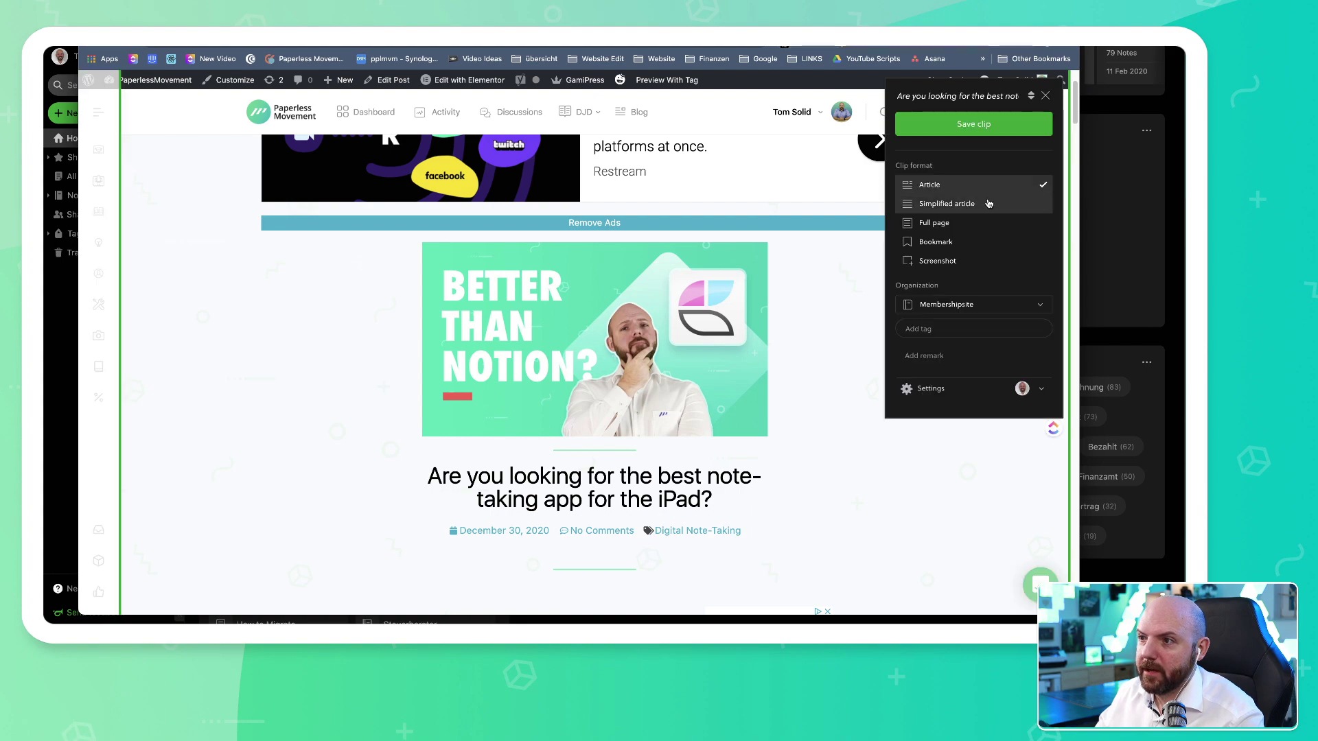
pyautogui.click(988, 204)
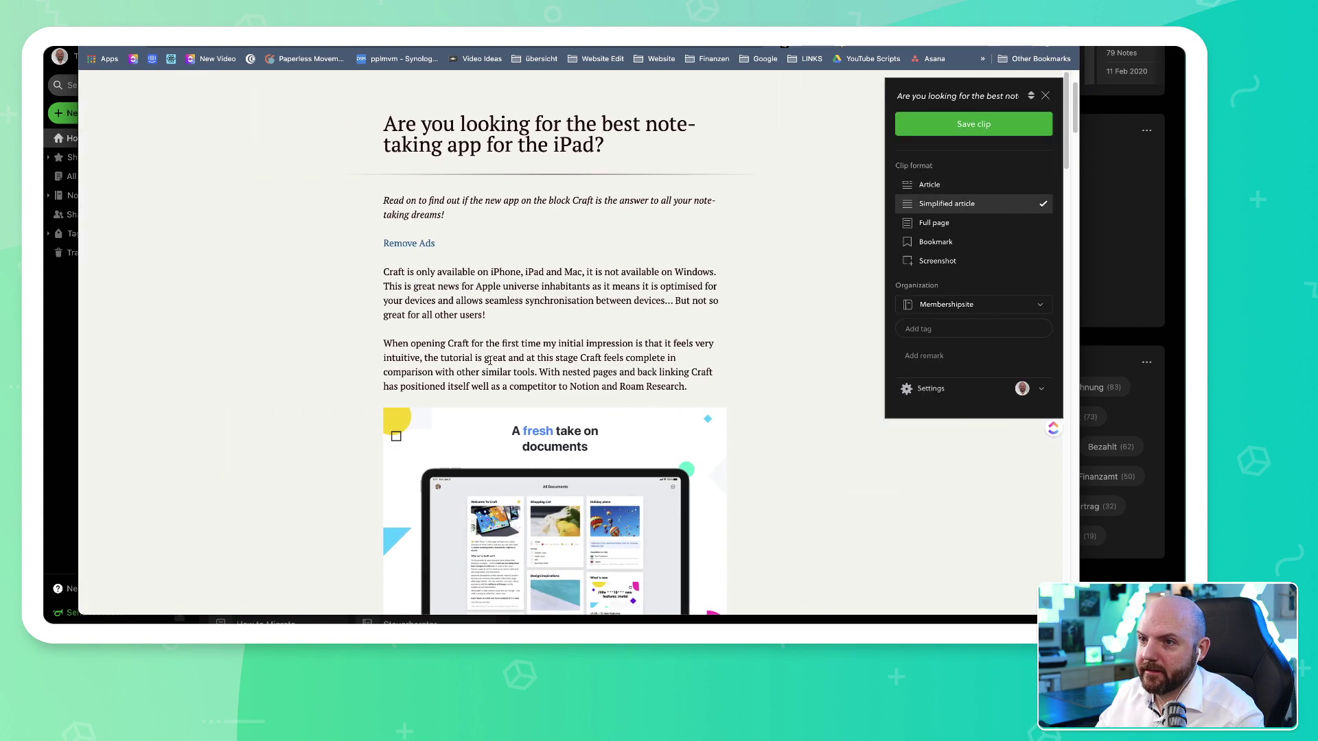
pyautogui.scroll(-20, 489, 361)
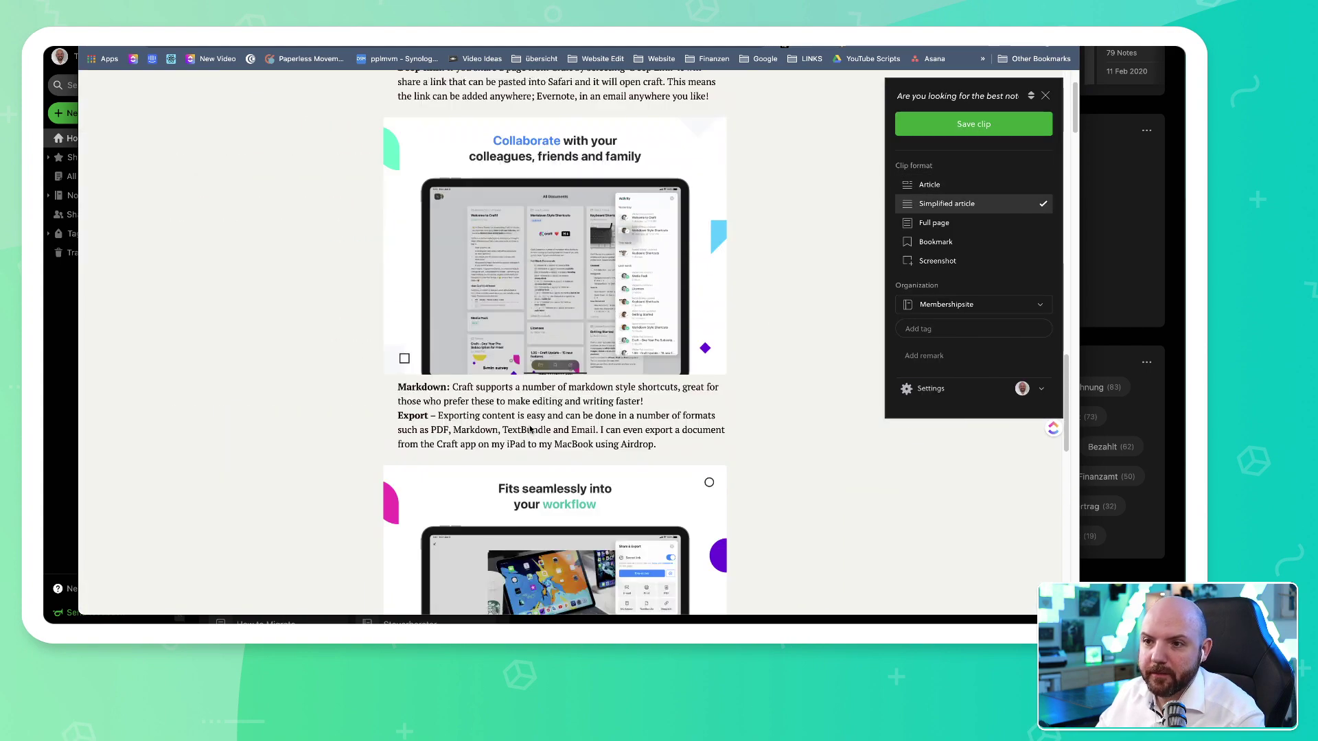
pyautogui.scroll(10, 530, 429)
pyautogui.click(970, 242)
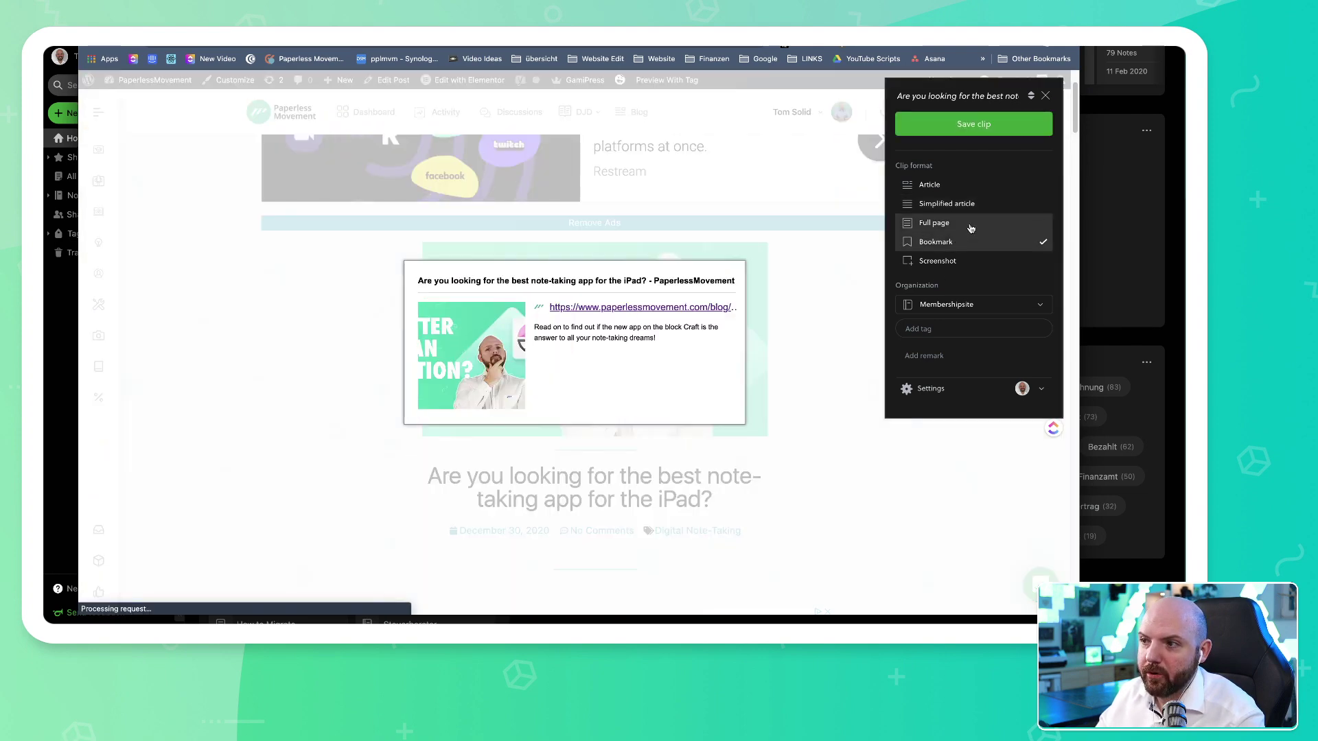
pyautogui.click(971, 223)
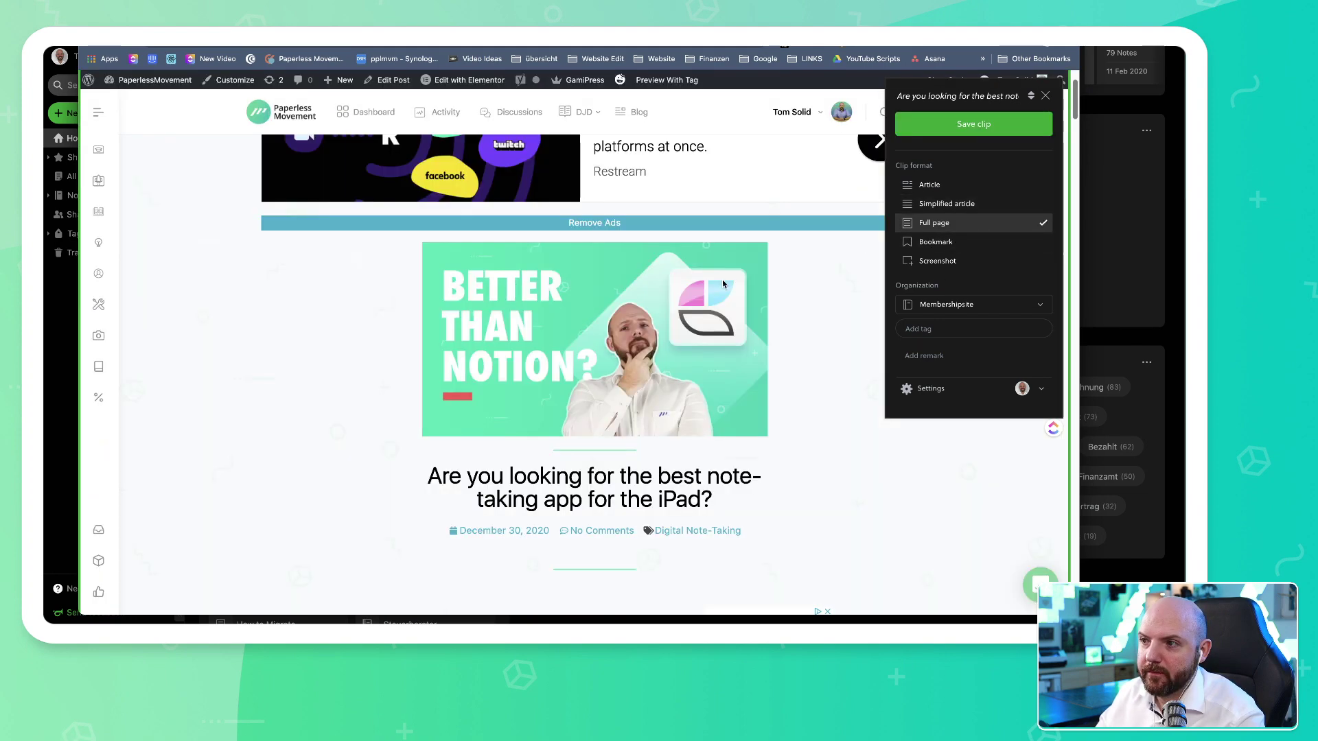
pyautogui.scroll(-3, 707, 328)
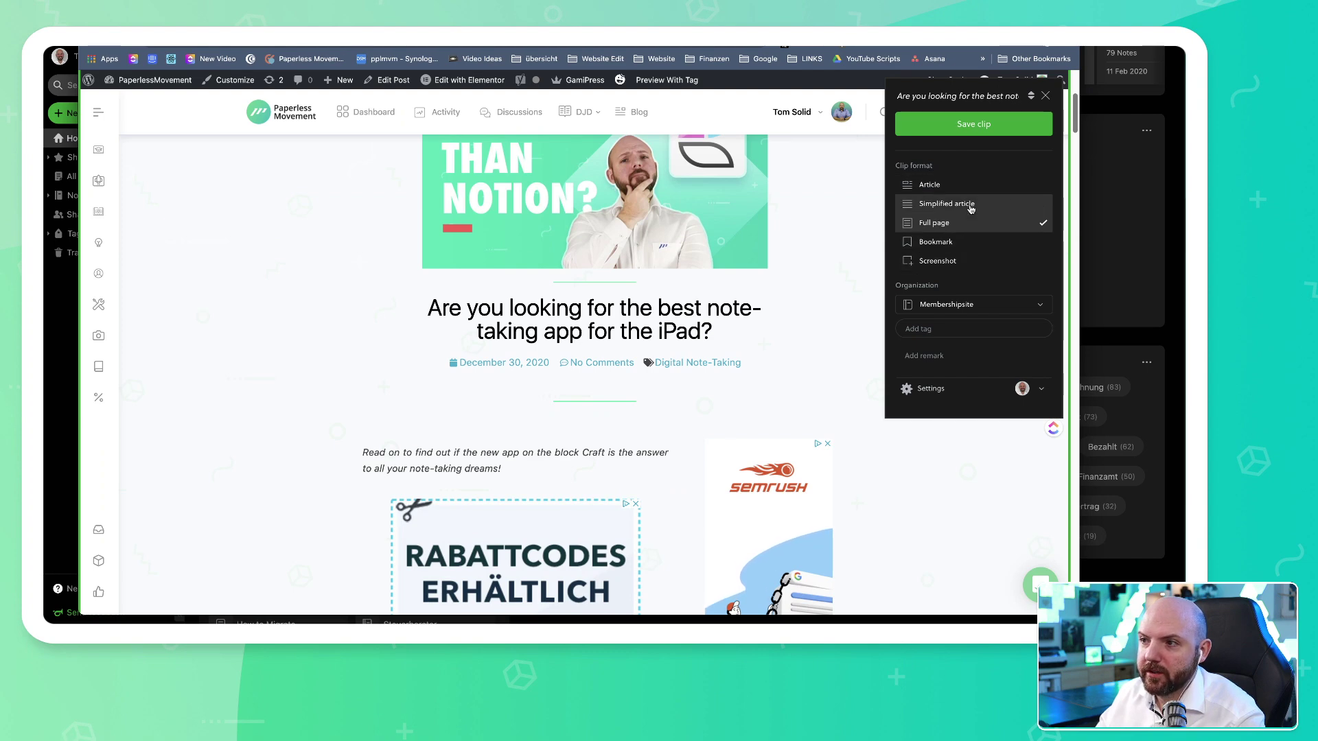
pyautogui.scroll(2, 872, 178)
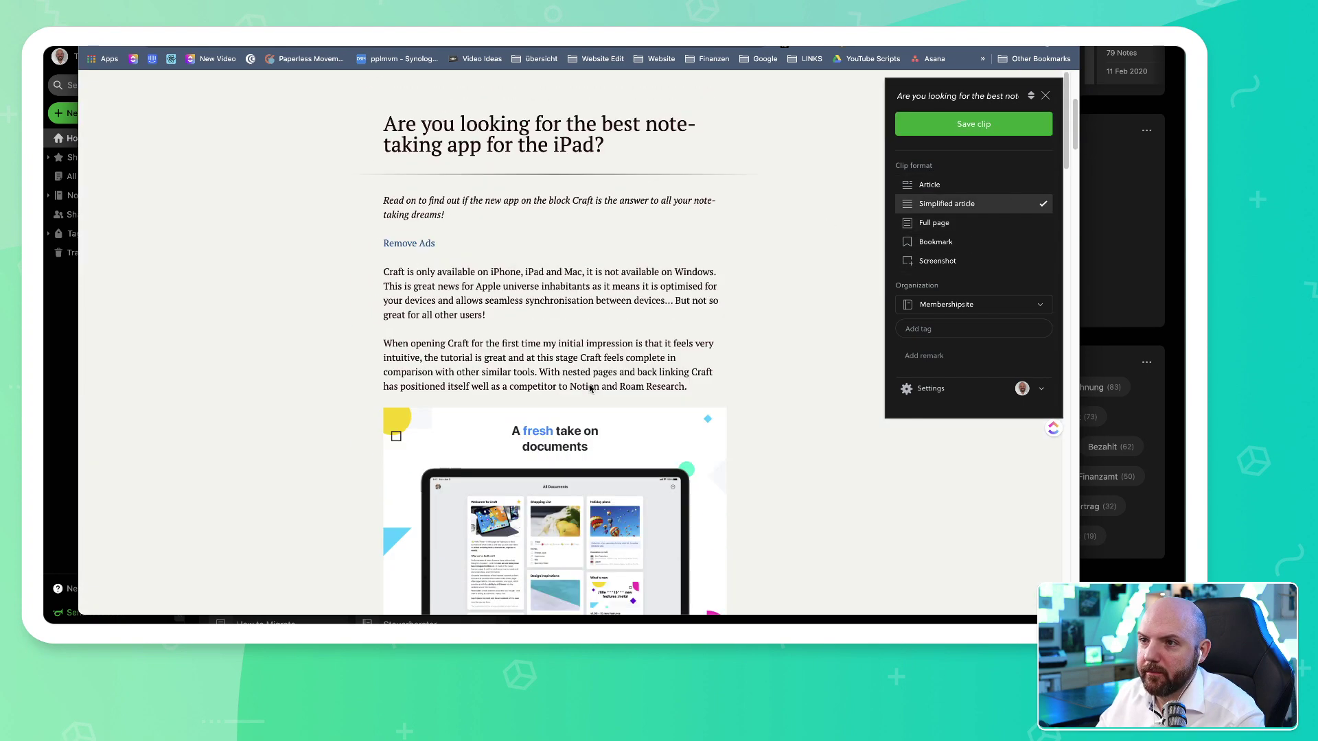
pyautogui.click(991, 120)
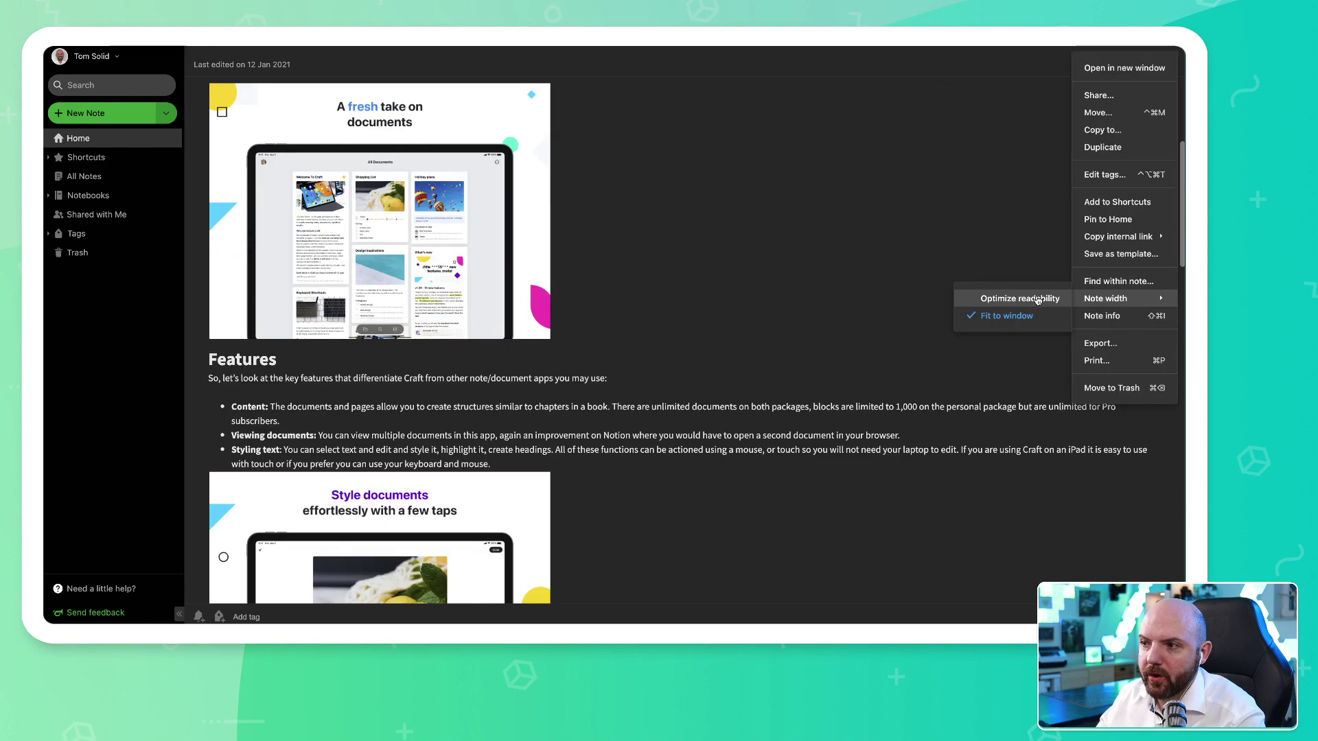
# Switch the clipped note to optimized reading width and delete its Remove Ads line.
pyautogui.click(1037, 299)
pyautogui.scroll(-10, 796, 326)
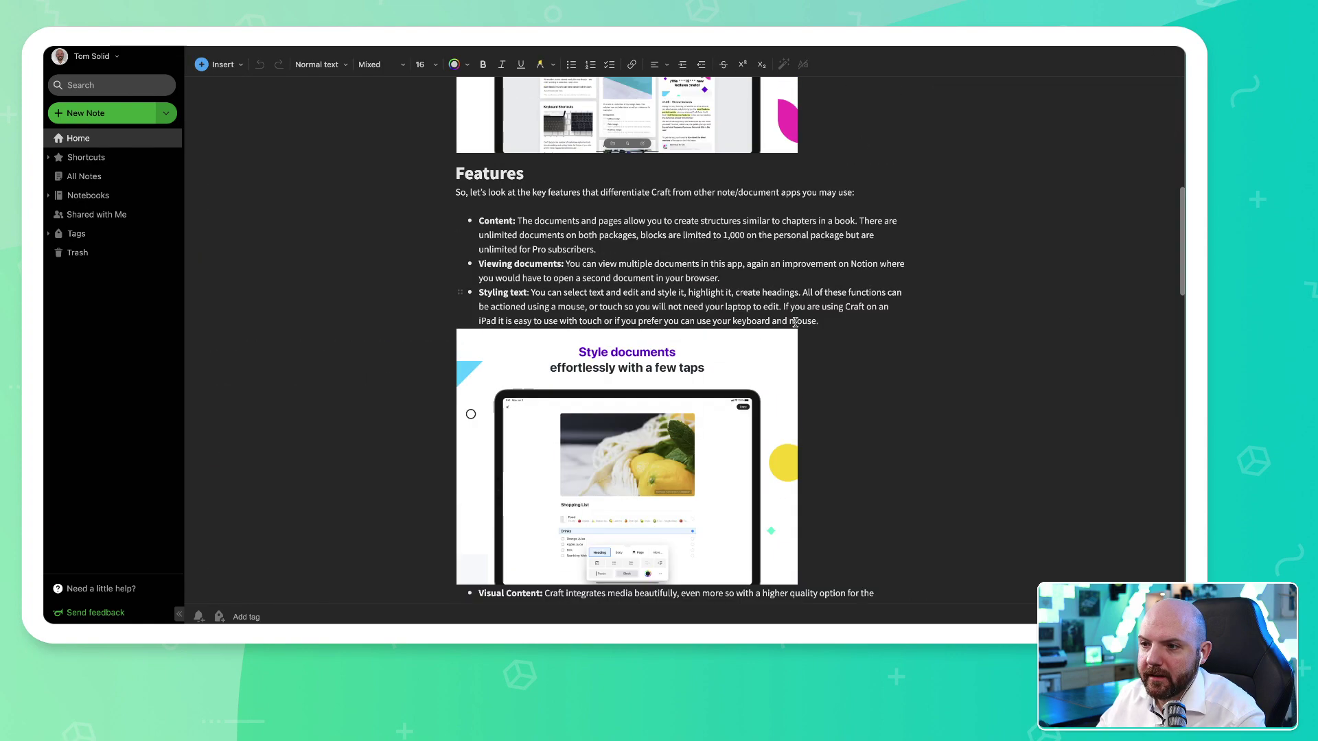
pyautogui.scroll(-5, 796, 326)
pyautogui.scroll(20, 803, 274)
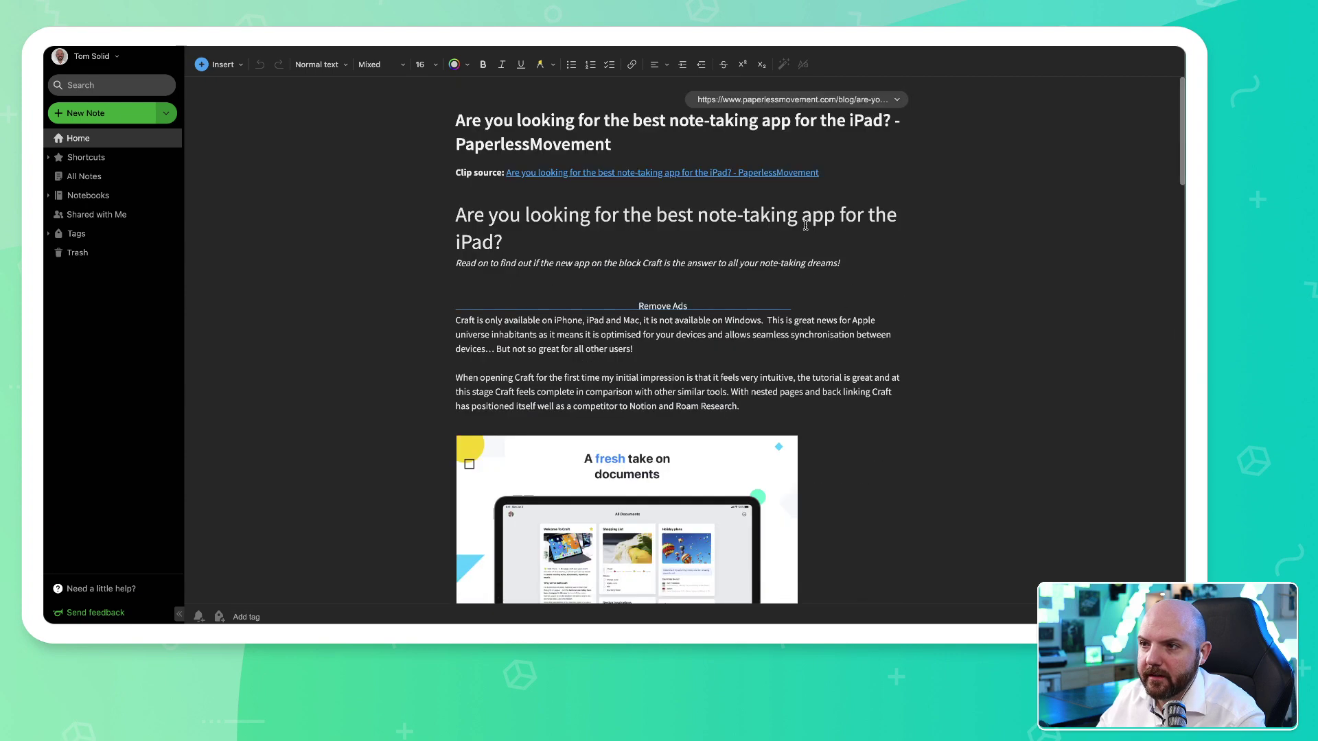
pyautogui.moveTo(820, 305); pyautogui.dragTo(468, 277)
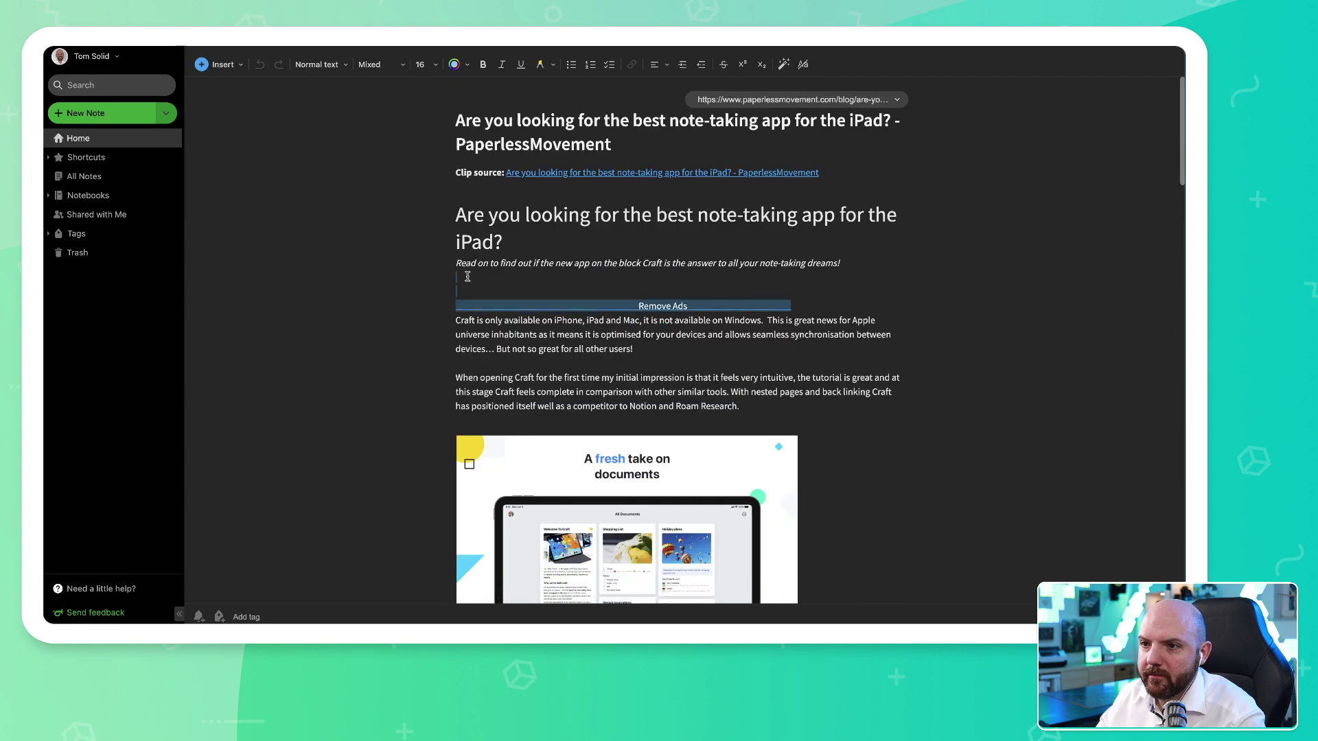
pyautogui.press('BackSpace')
pyautogui.scroll(-20, 714, 432)
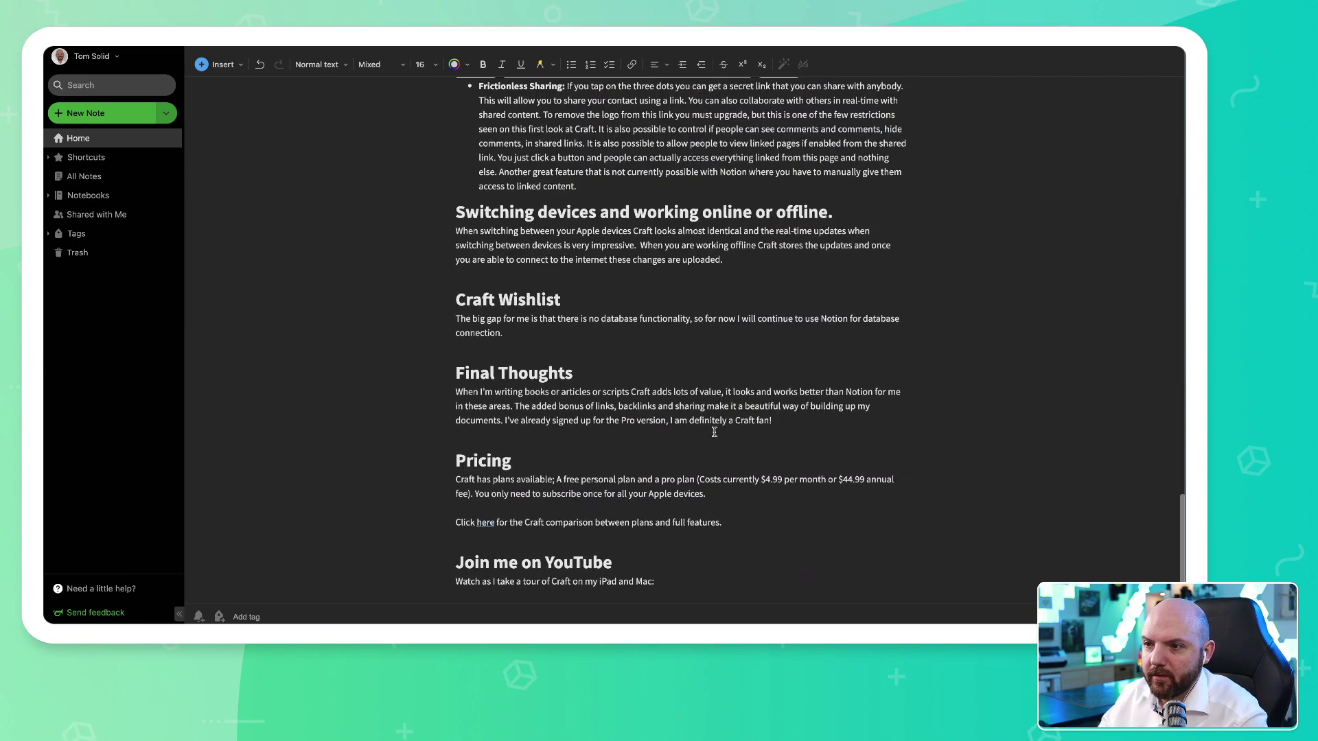
pyautogui.scroll(20, 714, 433)
# Return Home and step Recently Captured through Images, Documents, Audio and Emails.
pyautogui.click(118, 147)
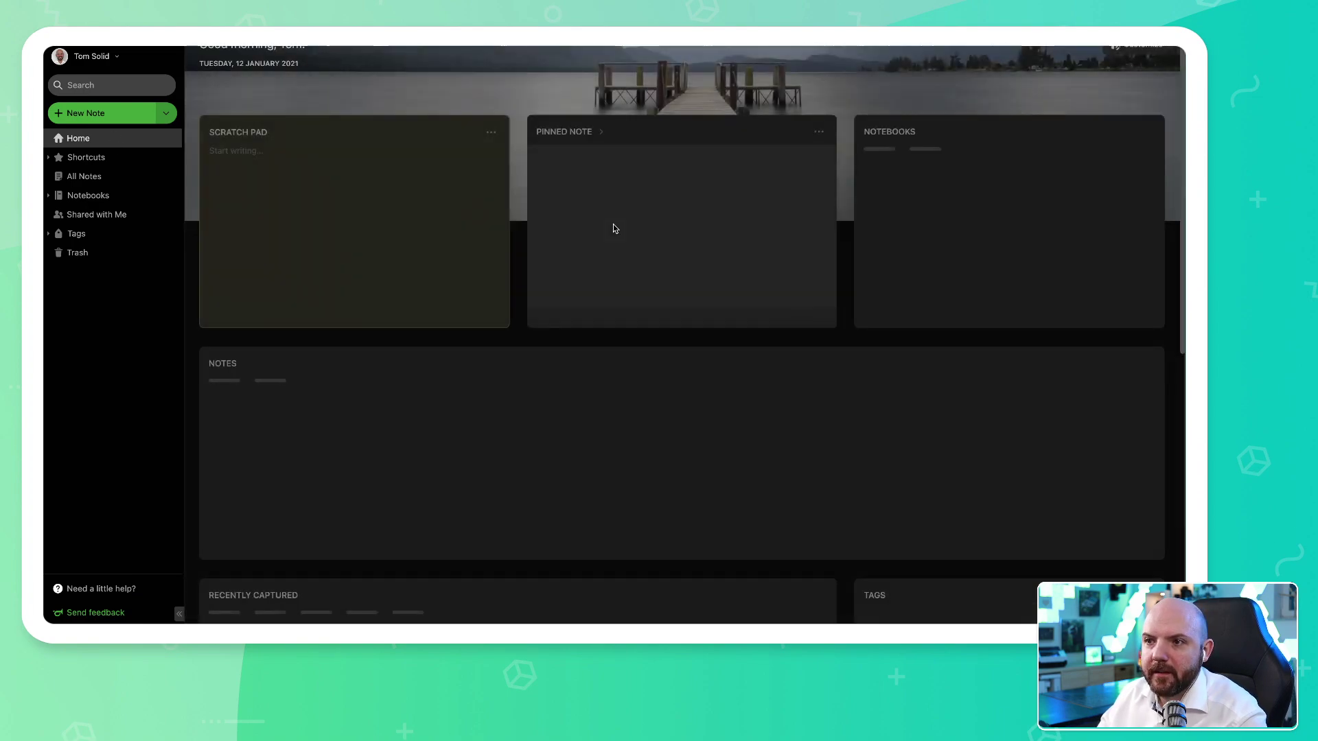
pyautogui.scroll(-5, 612, 224)
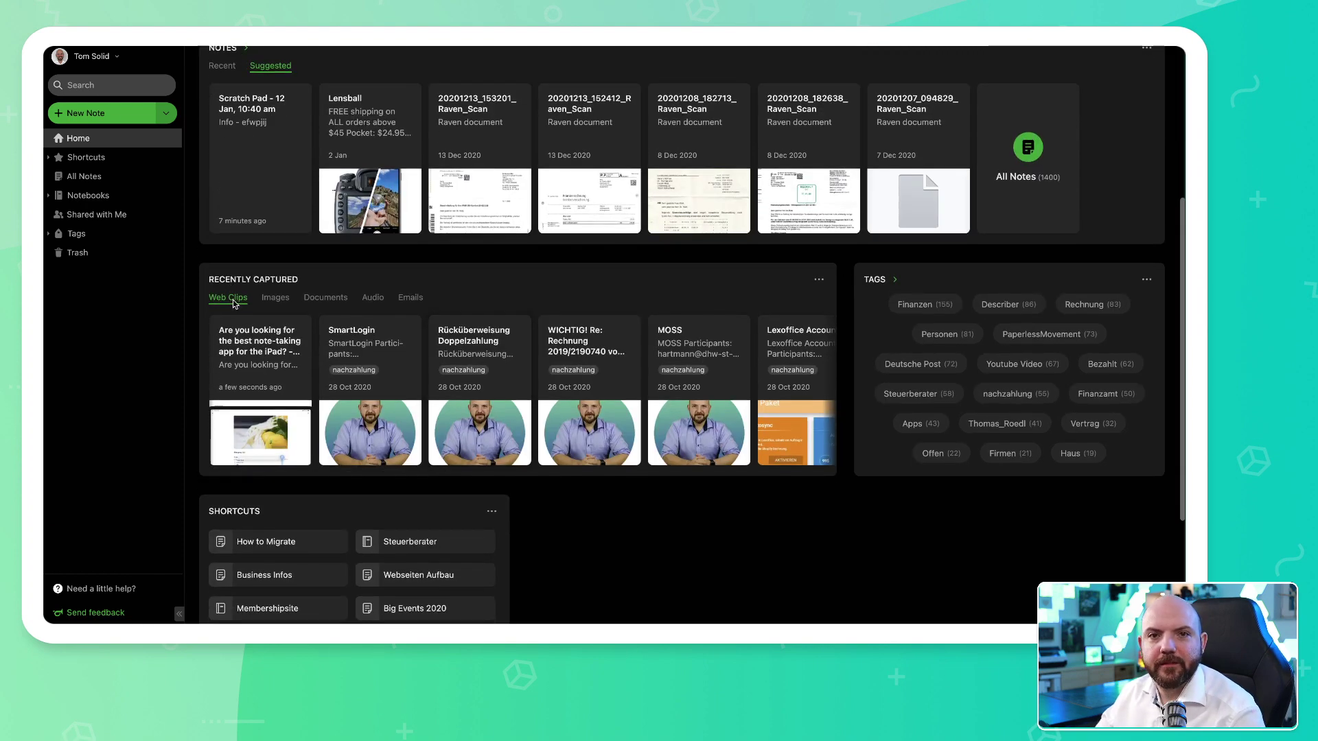
pyautogui.click(275, 297)
pyautogui.click(326, 299)
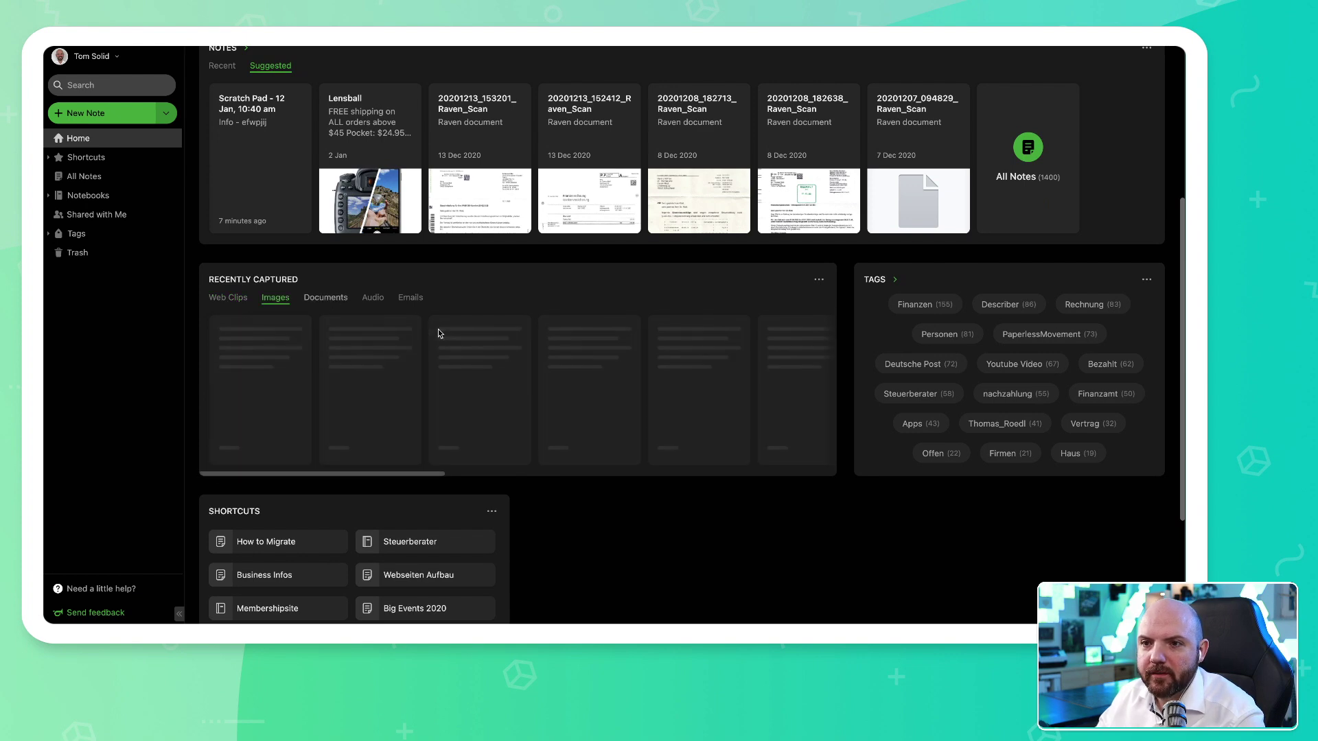
pyautogui.click(380, 299)
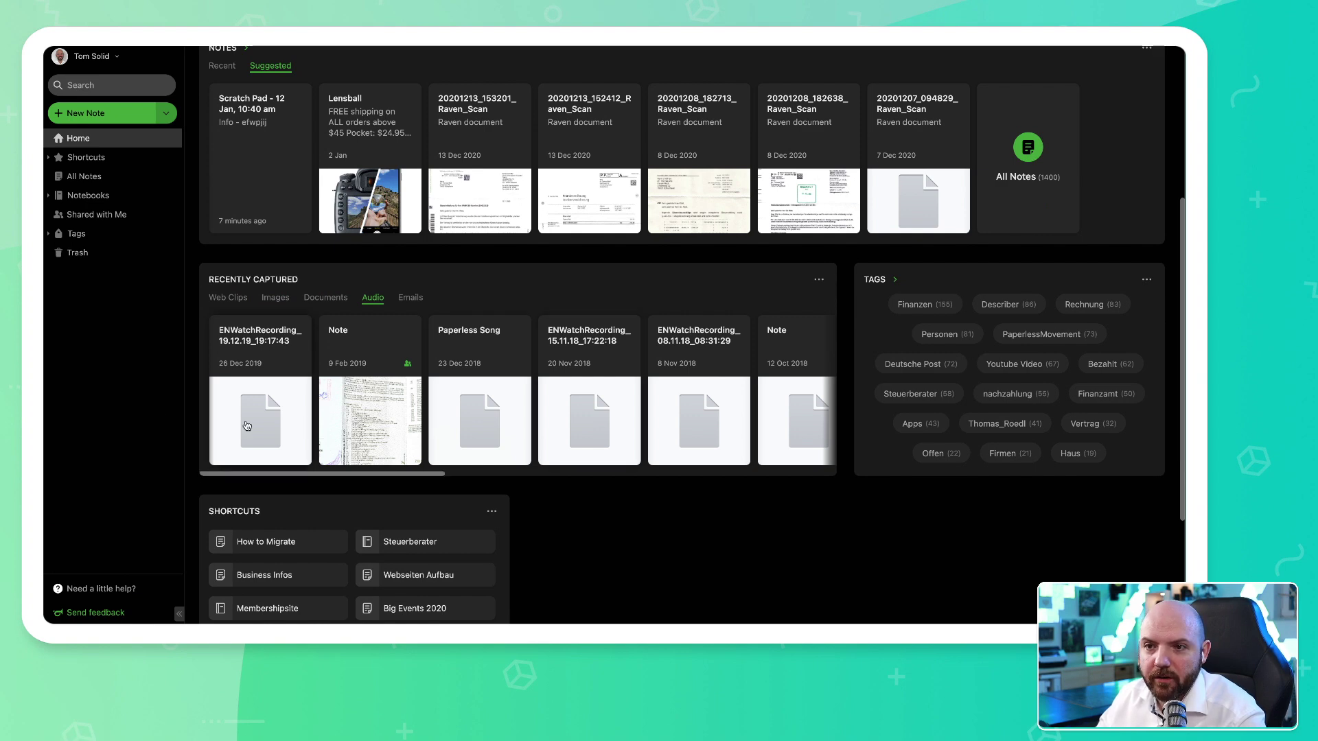
pyautogui.click(408, 302)
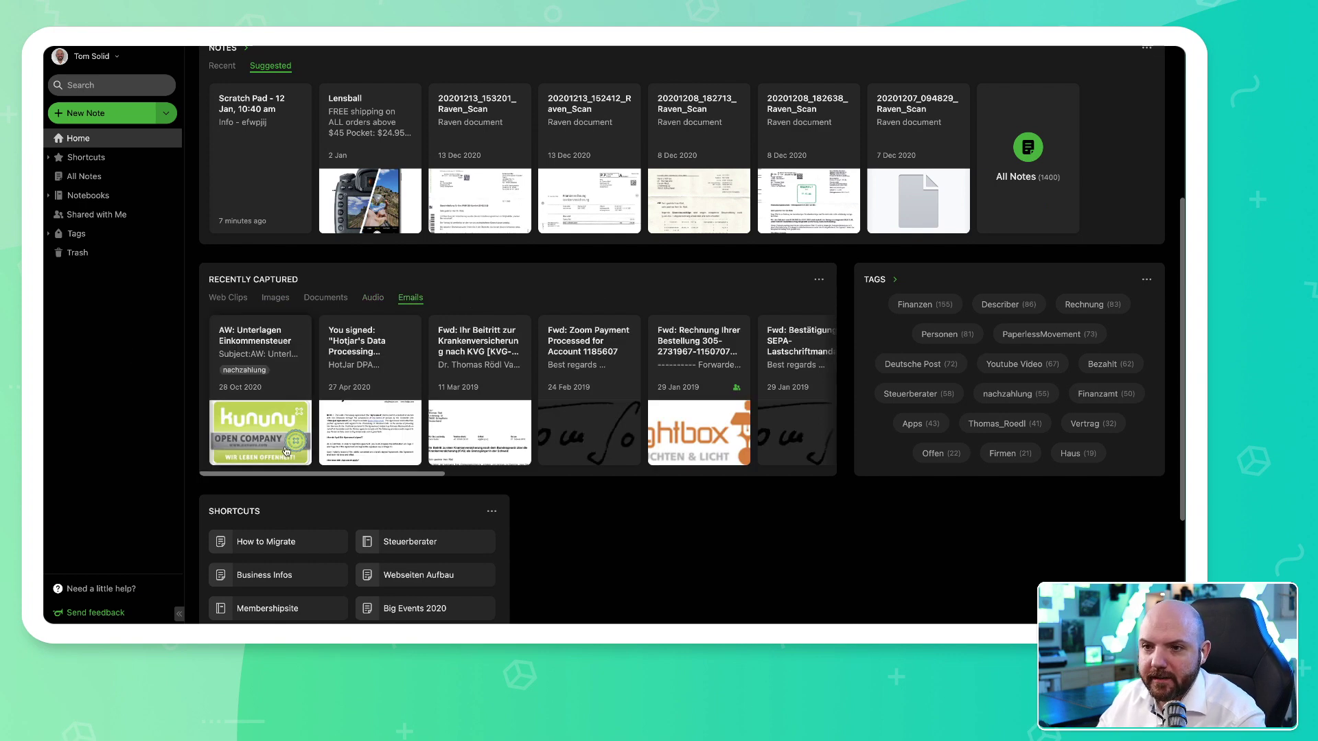
# Open the full alphabetical list of tags.
pyautogui.scroll(-3, 755, 501)
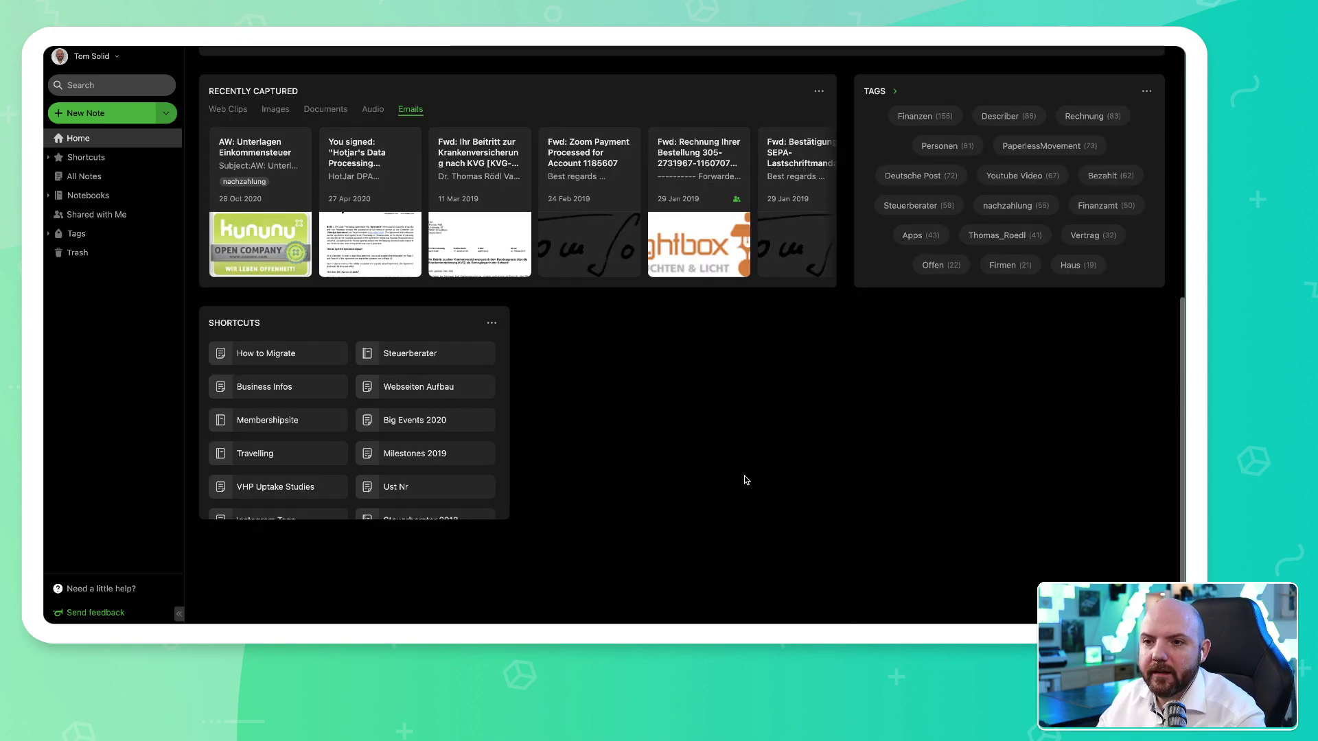
pyautogui.scroll(-1, 746, 480)
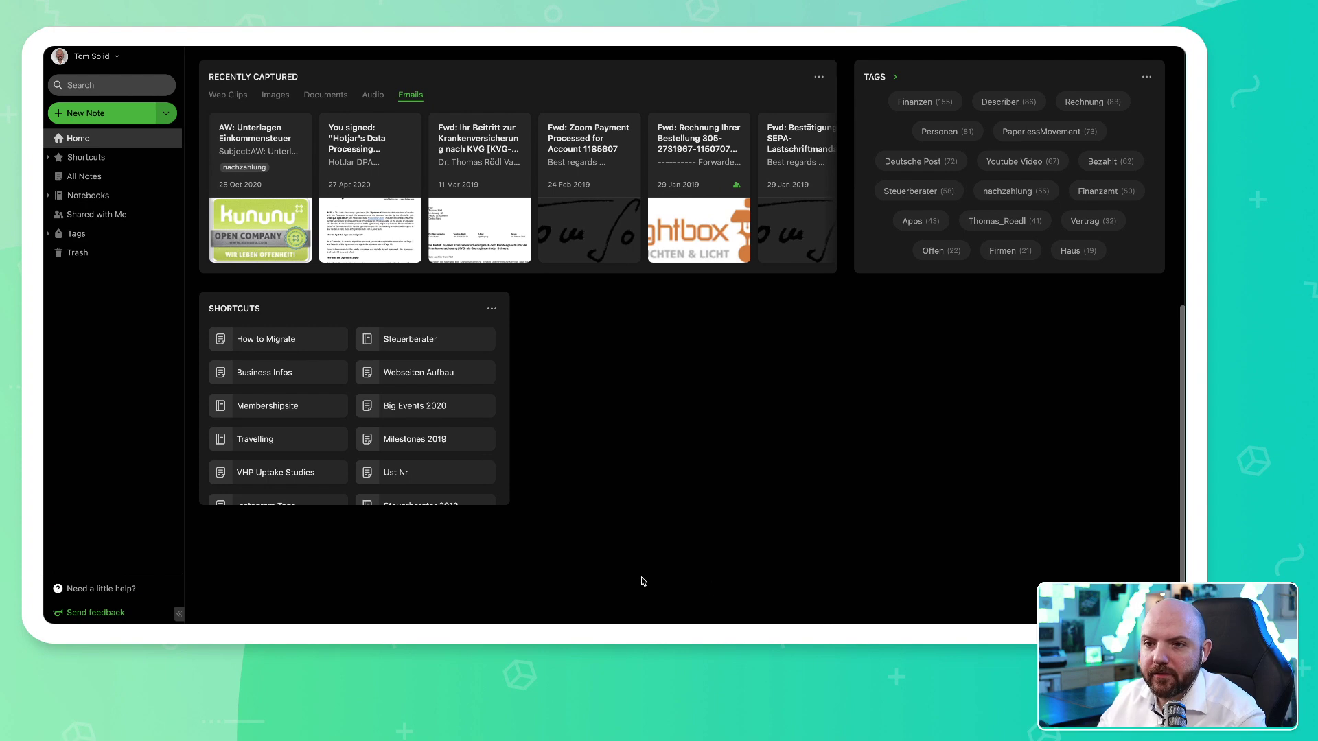
pyautogui.scroll(4, 1044, 309)
pyautogui.click(895, 307)
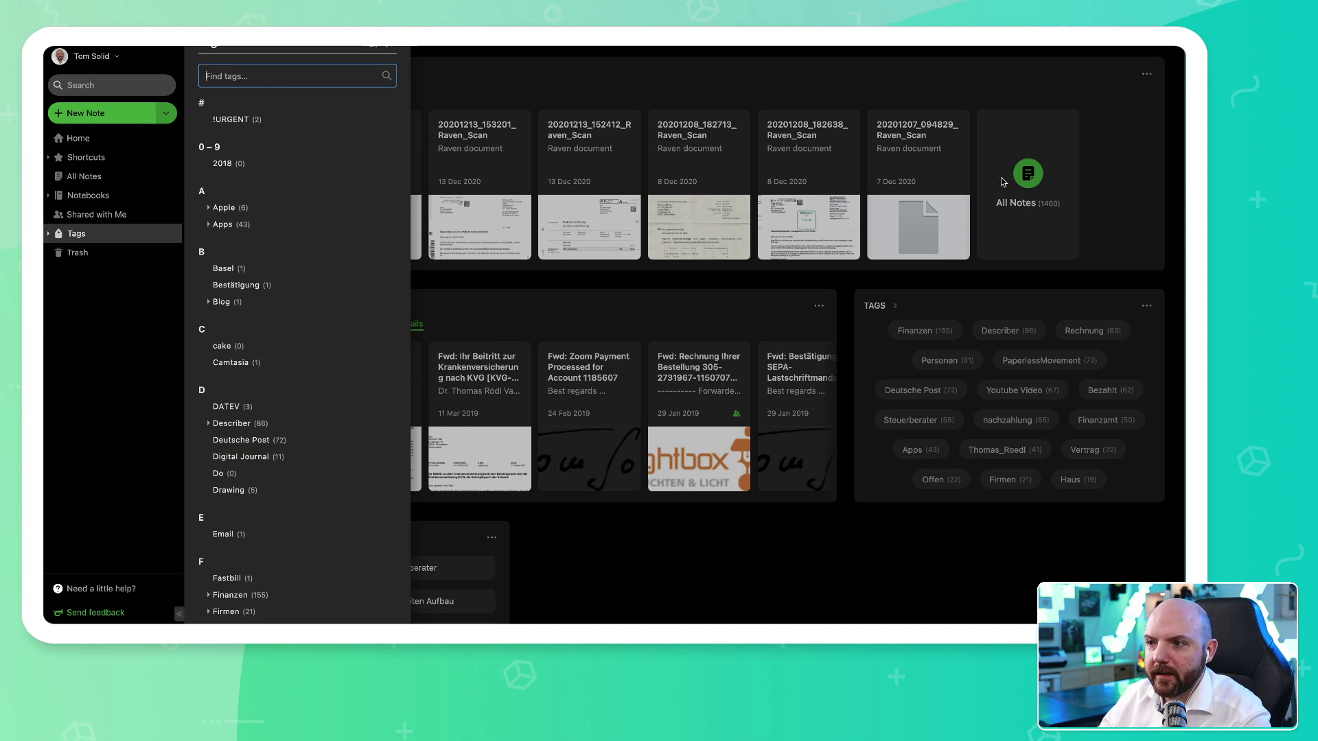
# Close the tag list, browse notes tagged Apps, reopen Tags and return Home.
pyautogui.click(1100, 317)
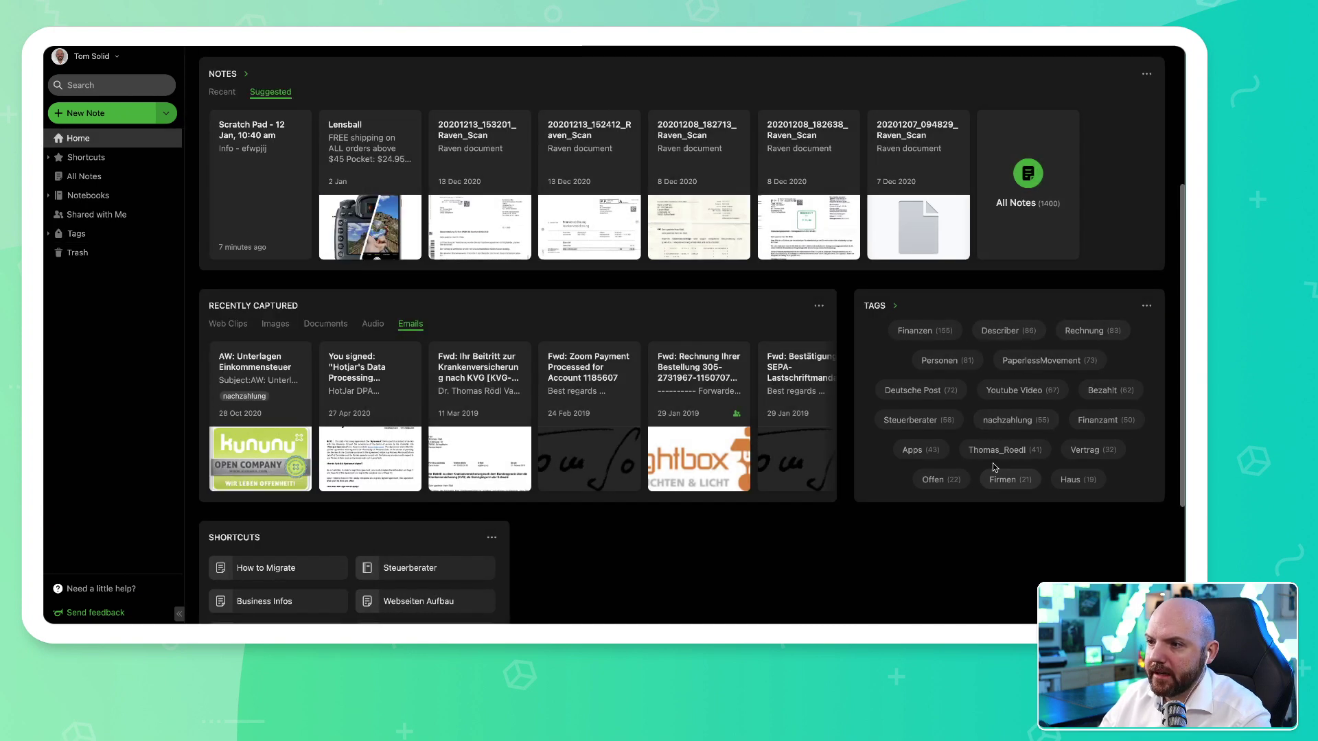
pyautogui.click(920, 450)
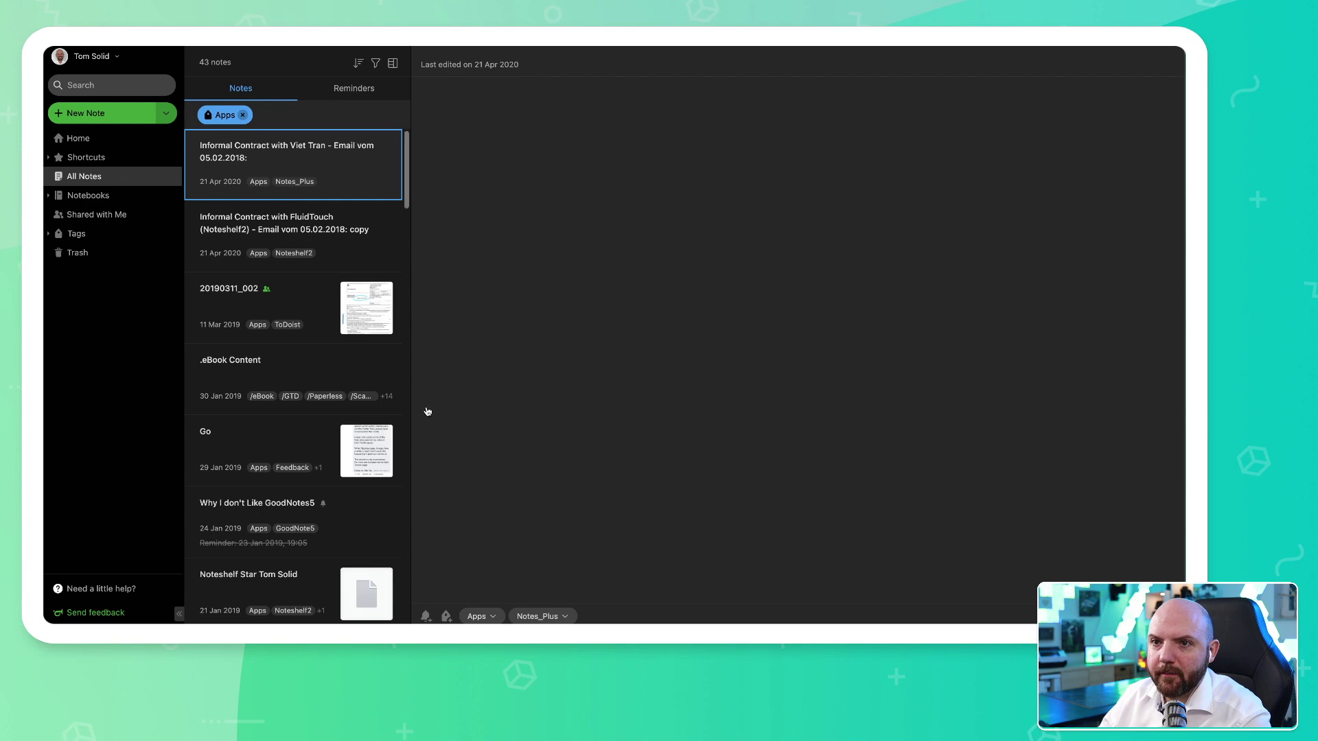
pyautogui.click(48, 235)
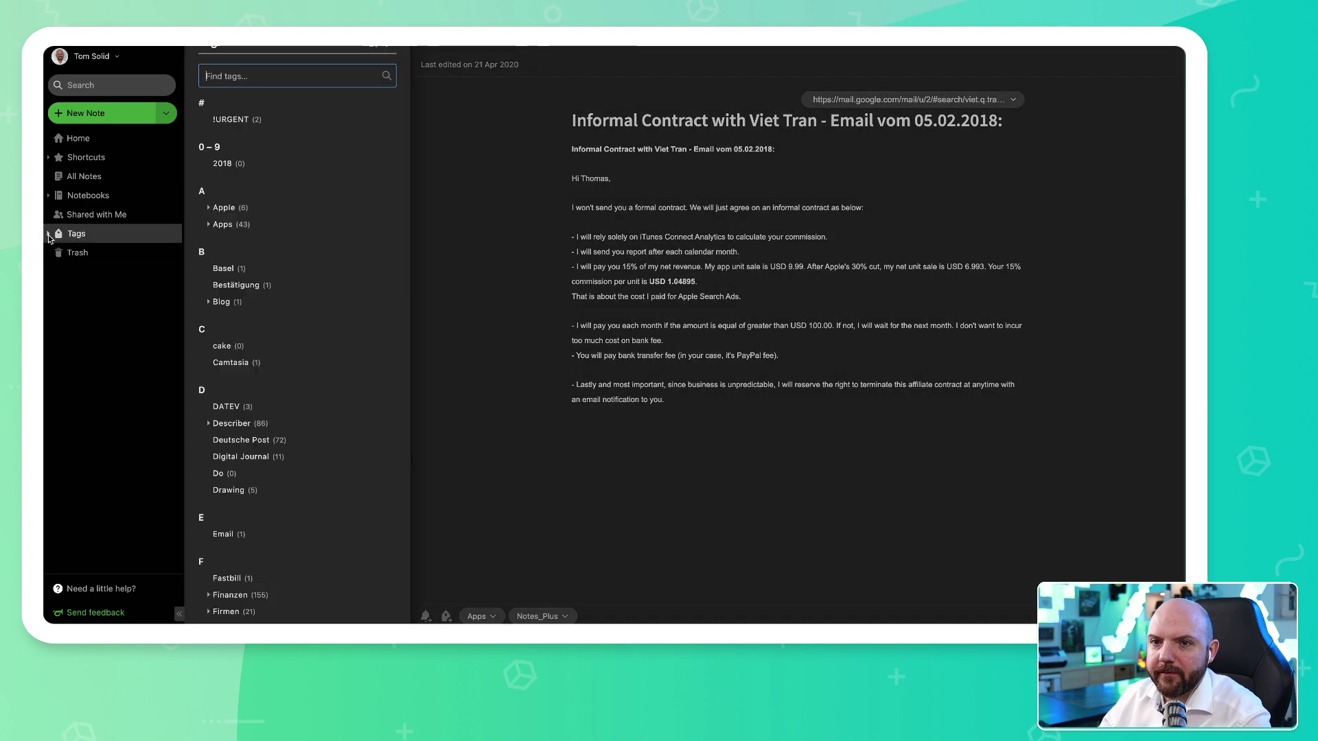
pyautogui.click(48, 235)
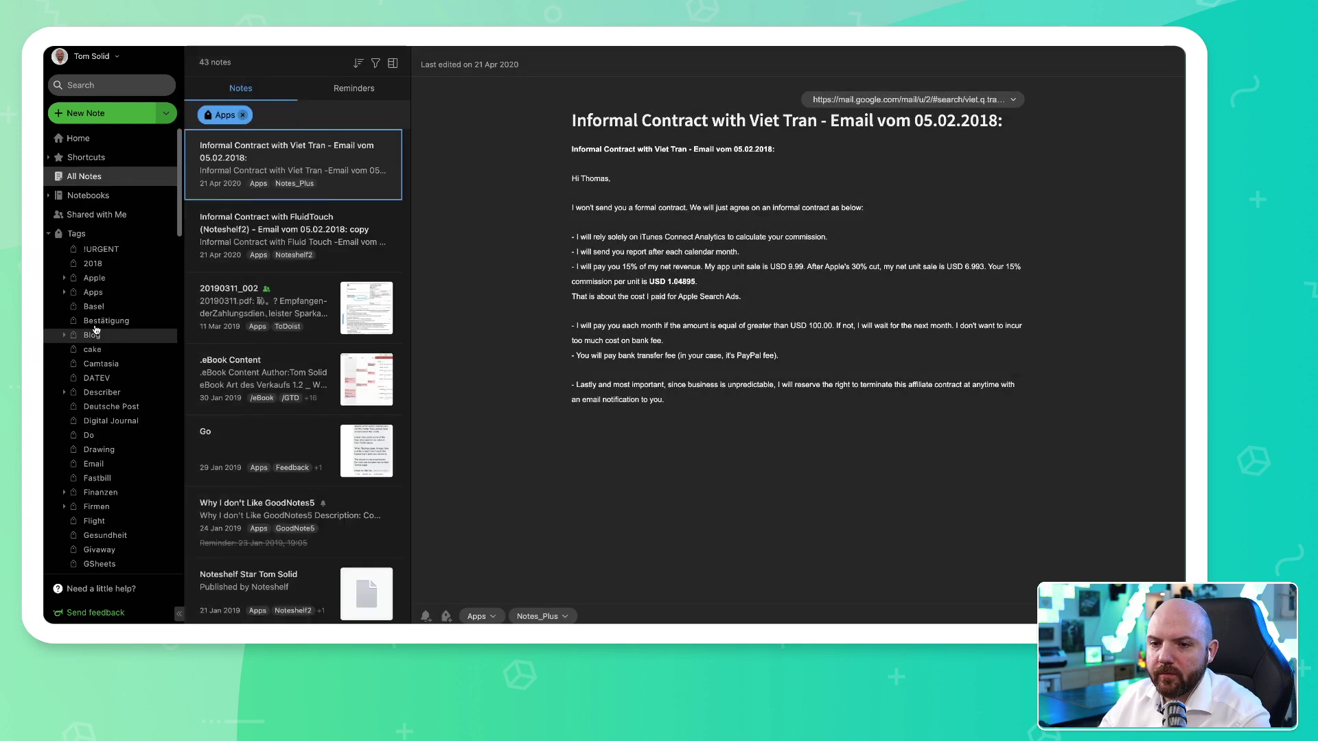
pyautogui.click(88, 137)
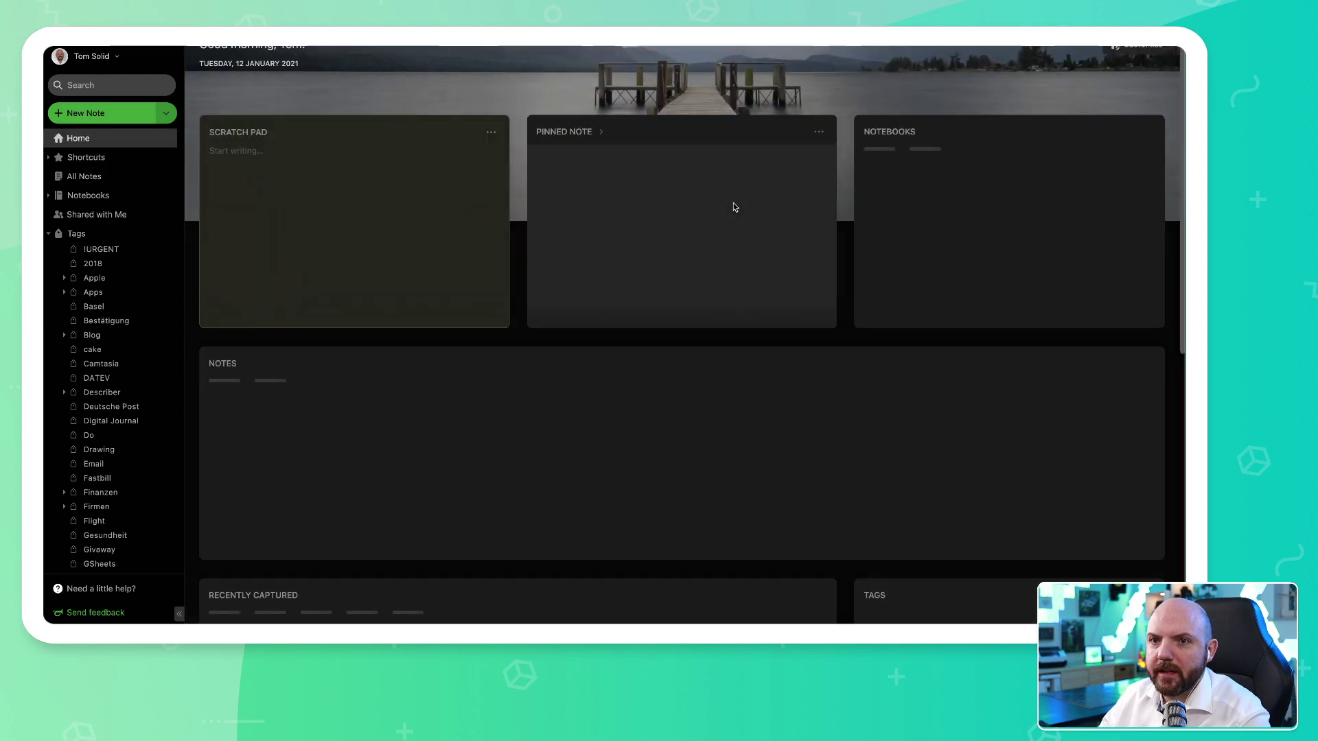
# Collapse the Tags tree and expand Shortcuts in the sidebar.
pyautogui.scroll(-5, 991, 380)
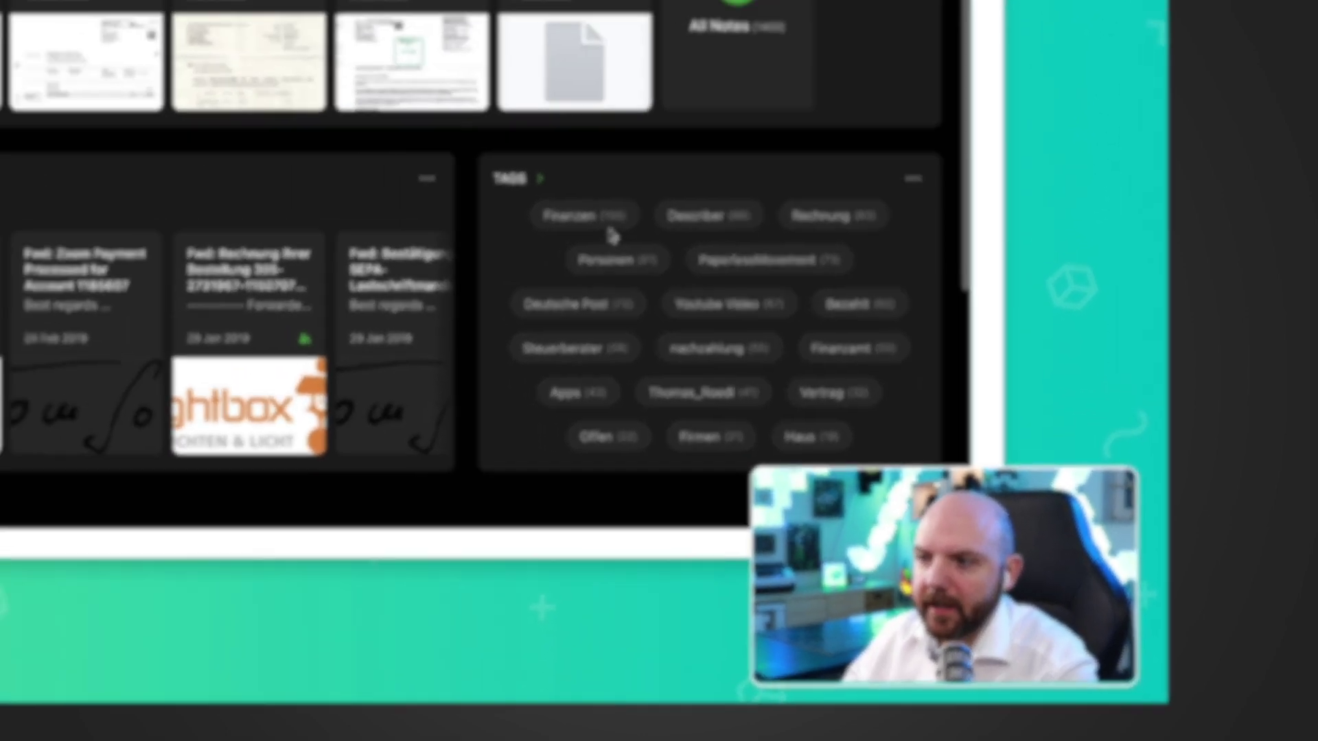
pyautogui.scroll(-5, 272, 314)
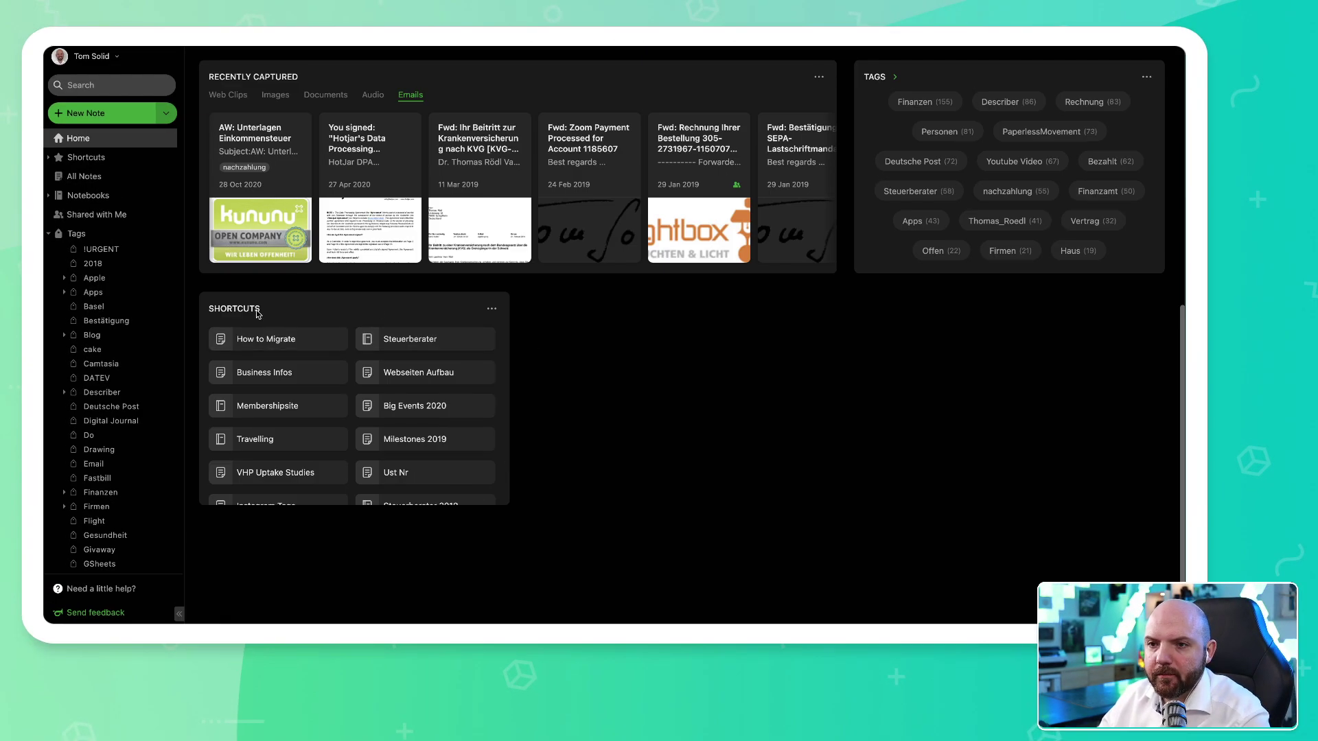
pyautogui.click(48, 236)
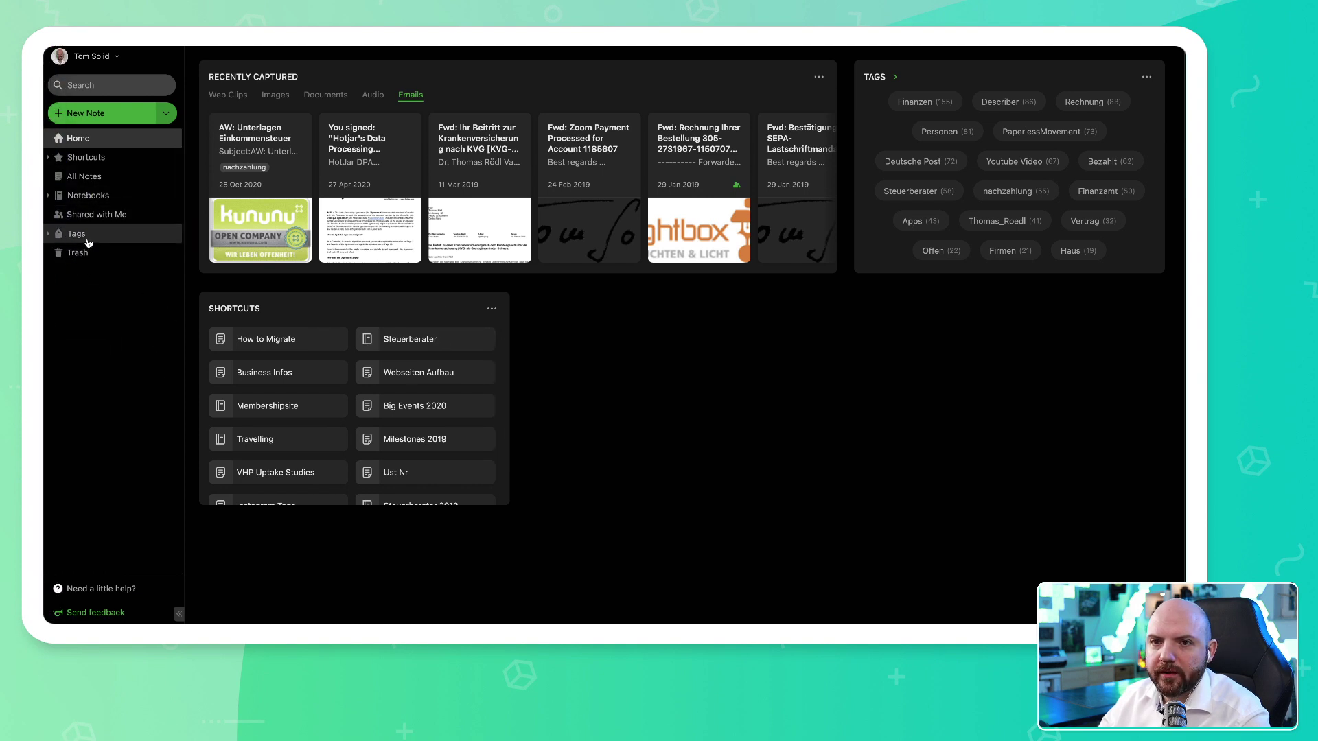
pyautogui.click(48, 158)
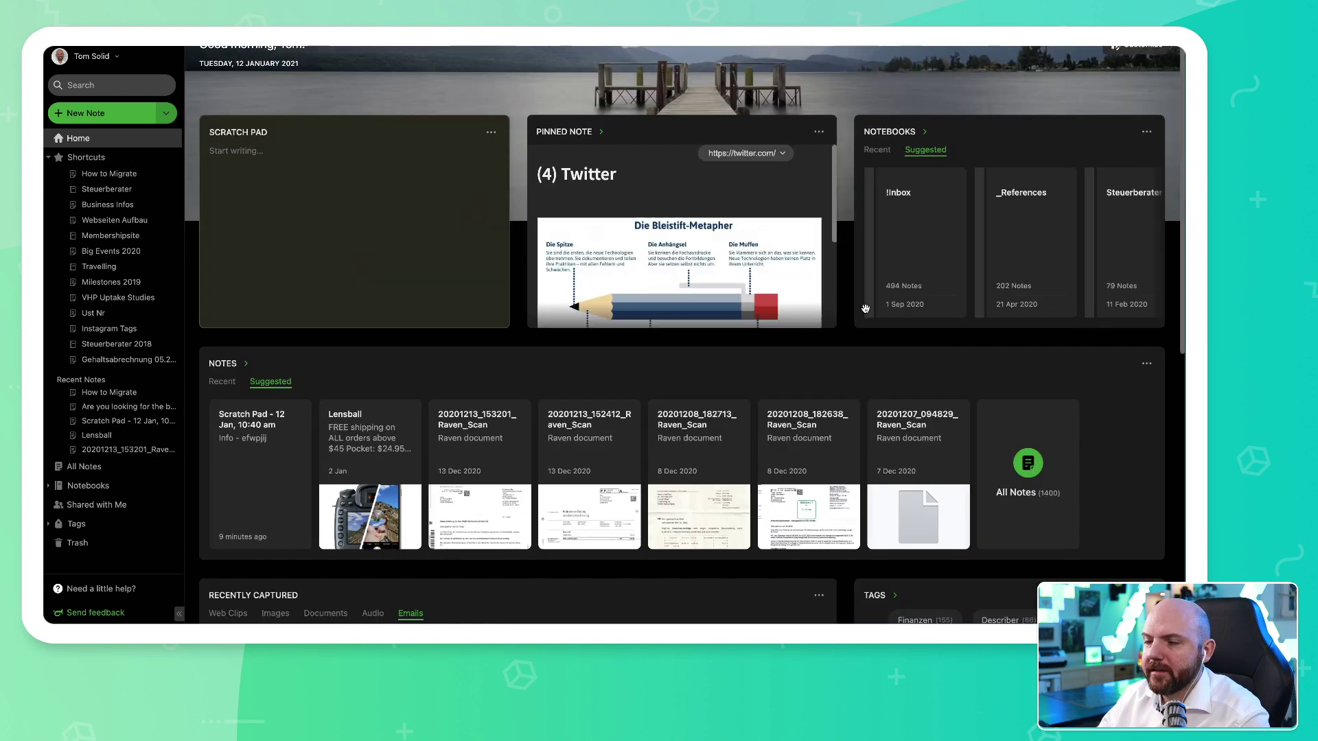
# Make Shortcuts full width and move it up, with a small Scratch Pad in the top row.
pyautogui.scroll(-8, 314, 409)
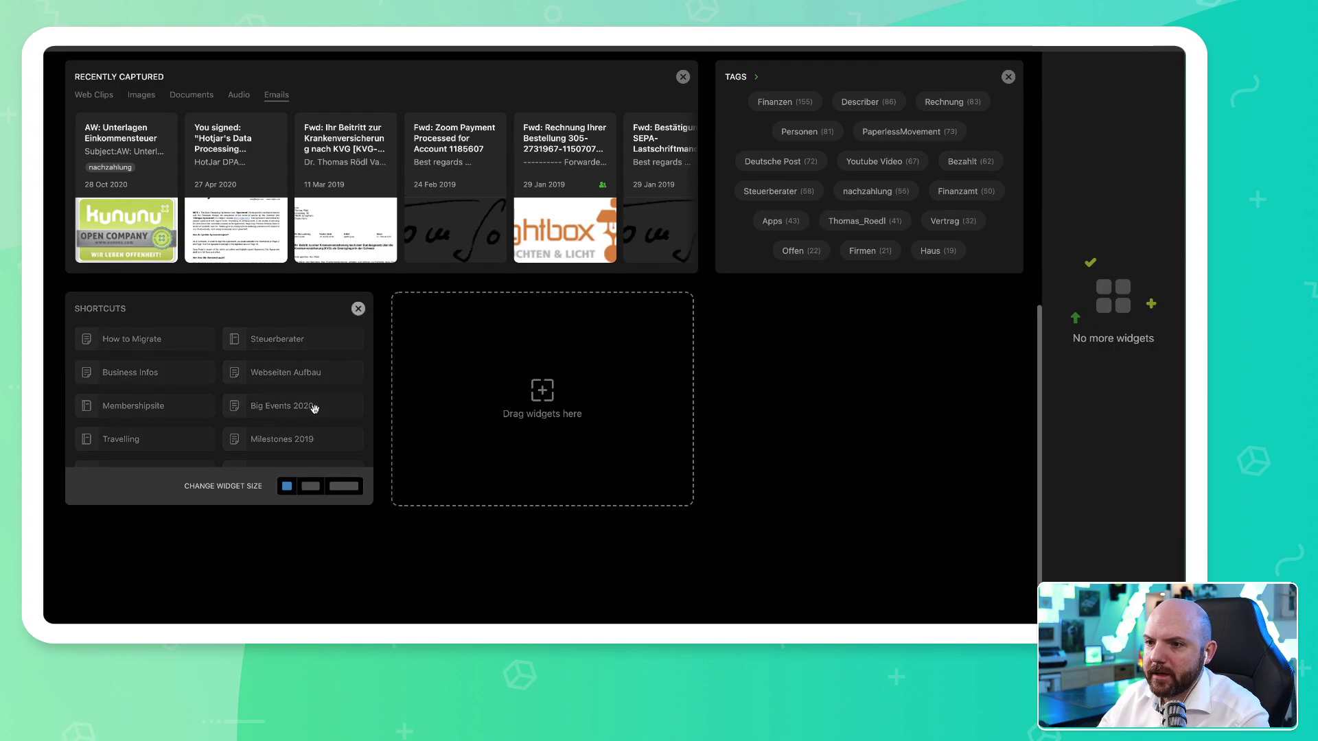
pyautogui.click(344, 486)
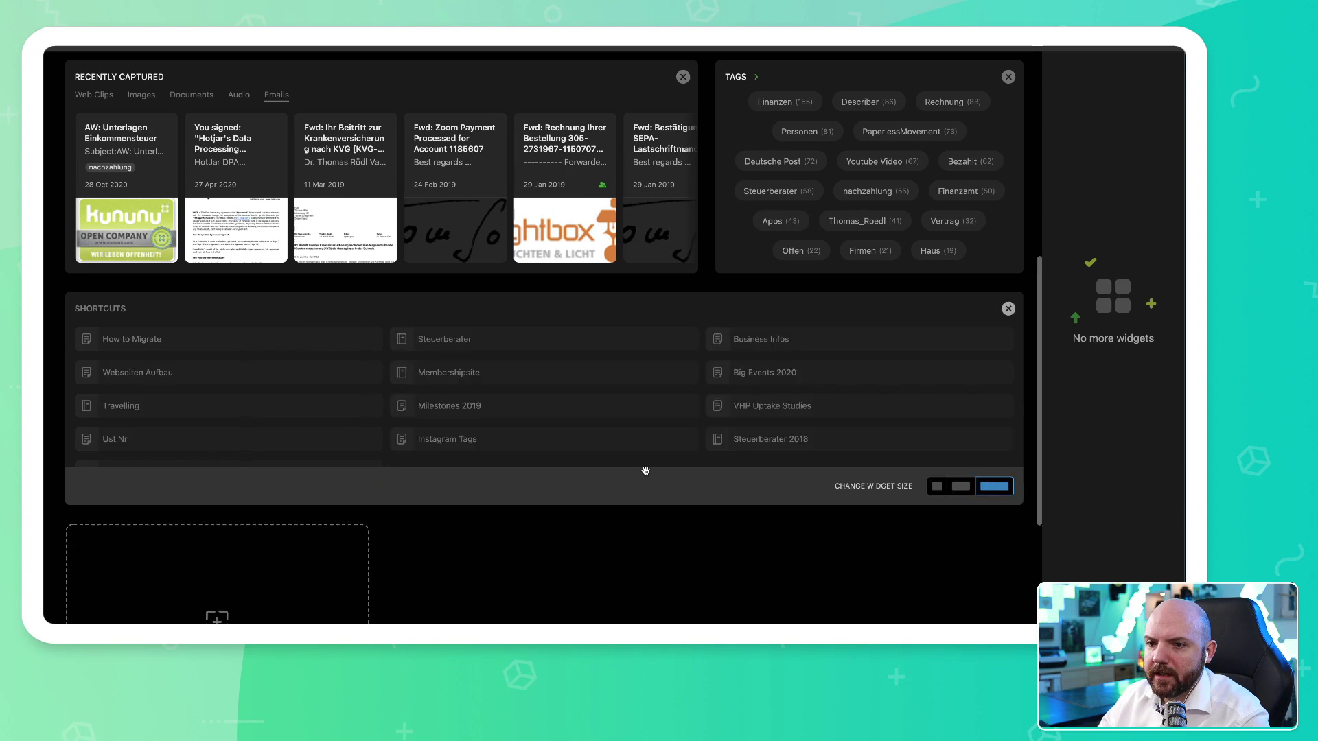
pyautogui.click(962, 487)
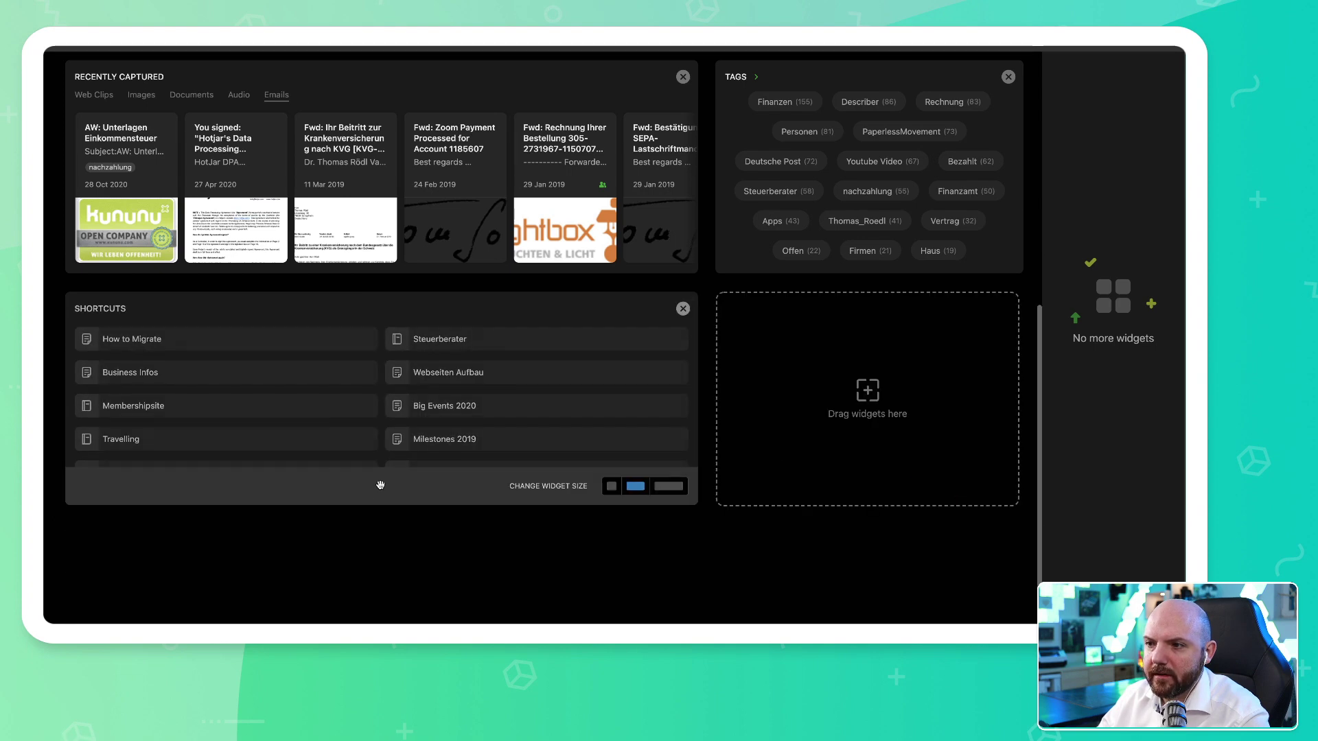
pyautogui.click(653, 486)
pyautogui.moveTo(653, 213); pyautogui.dragTo(668, 236)
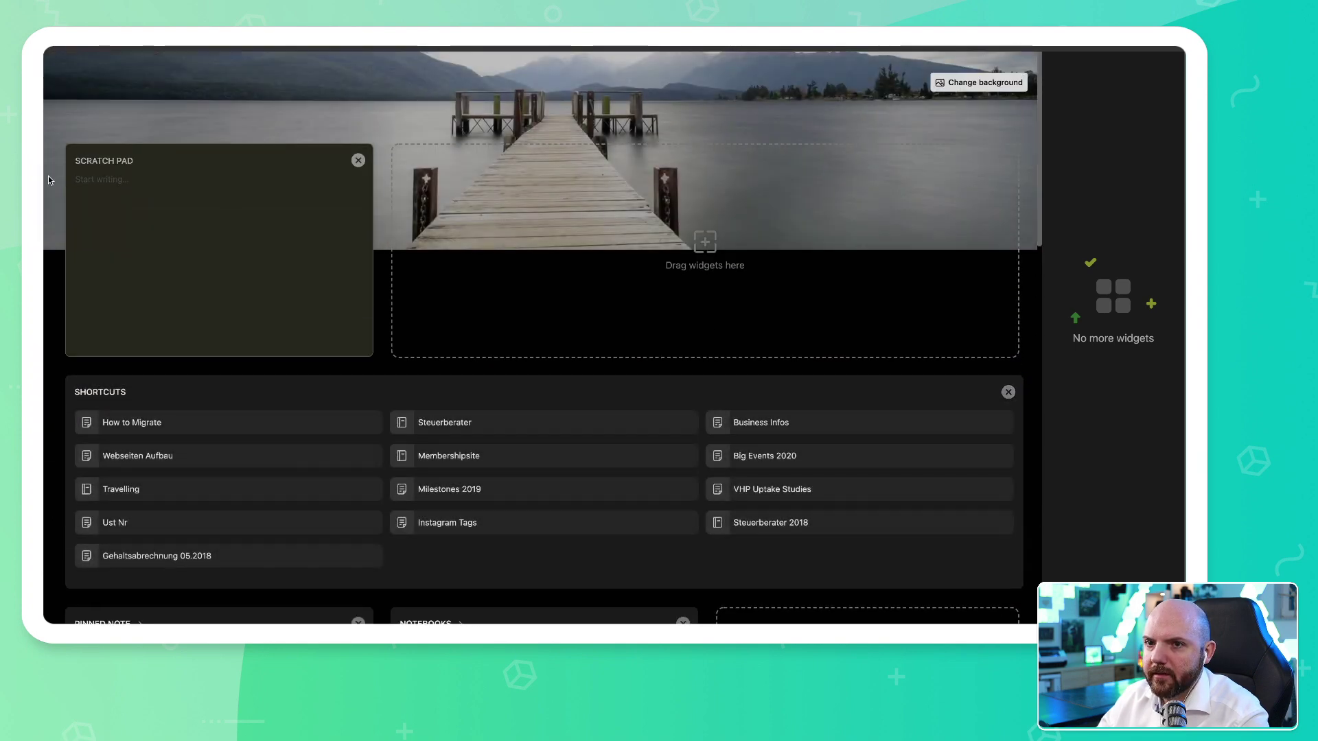
pyautogui.moveTo(193, 240); pyautogui.dragTo(502, 199)
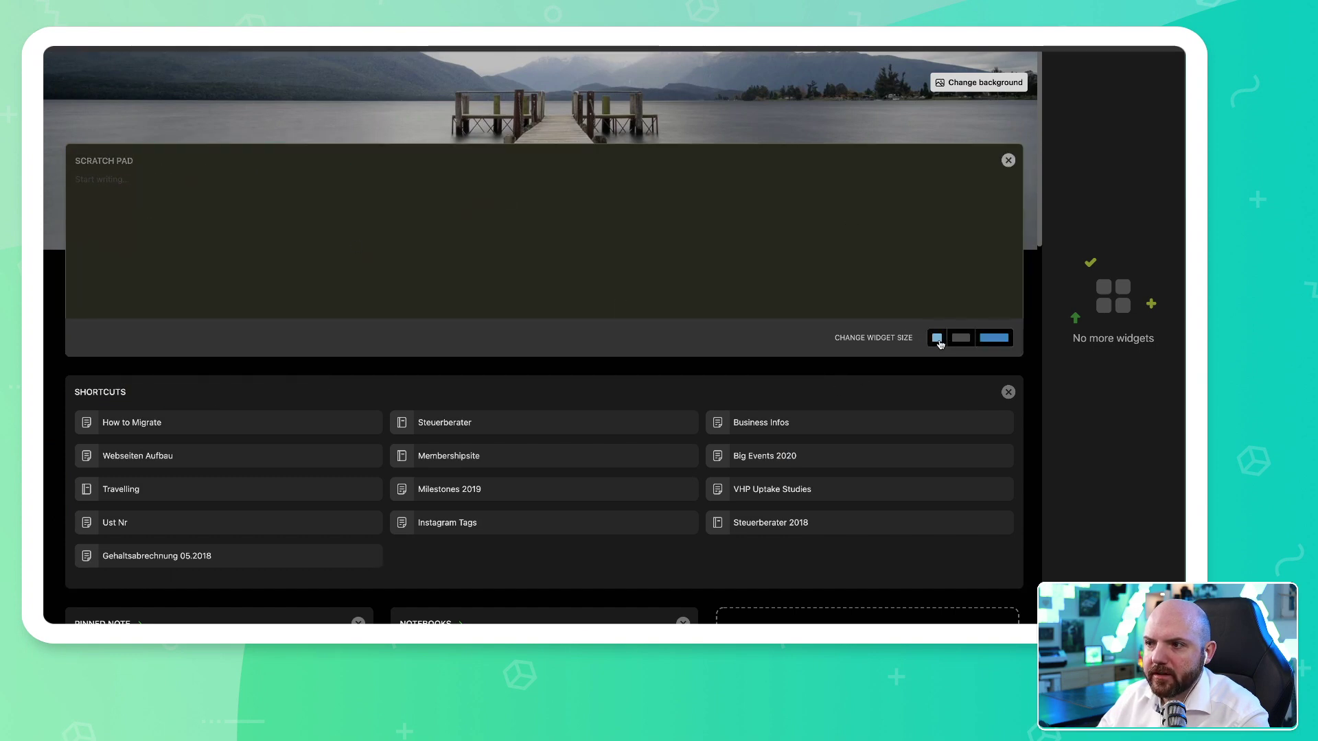
pyautogui.click(936, 338)
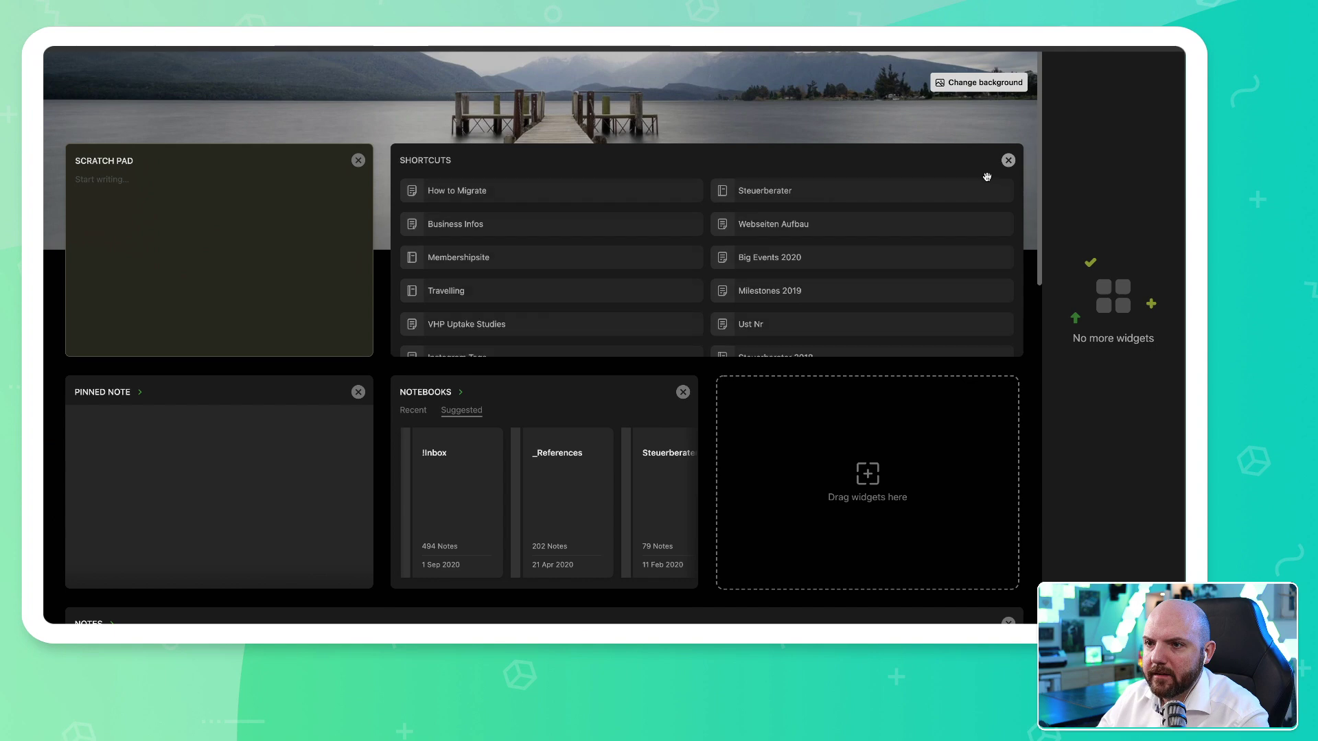
# Stretch the Notebooks widget to full width and move the Pinned Note widget further down.
pyautogui.scroll(-3, 782, 485)
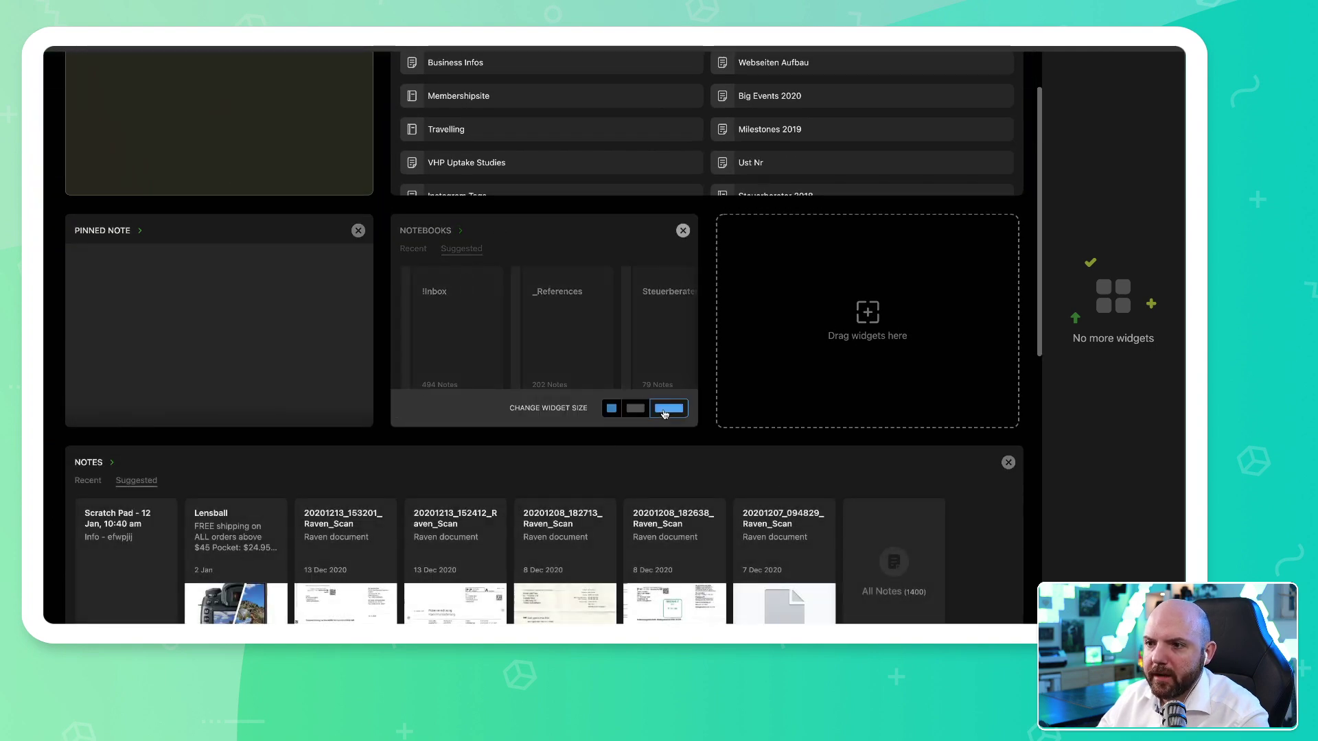
pyautogui.click(664, 412)
pyautogui.moveTo(213, 228); pyautogui.dragTo(632, 477)
pyautogui.press('Escape')
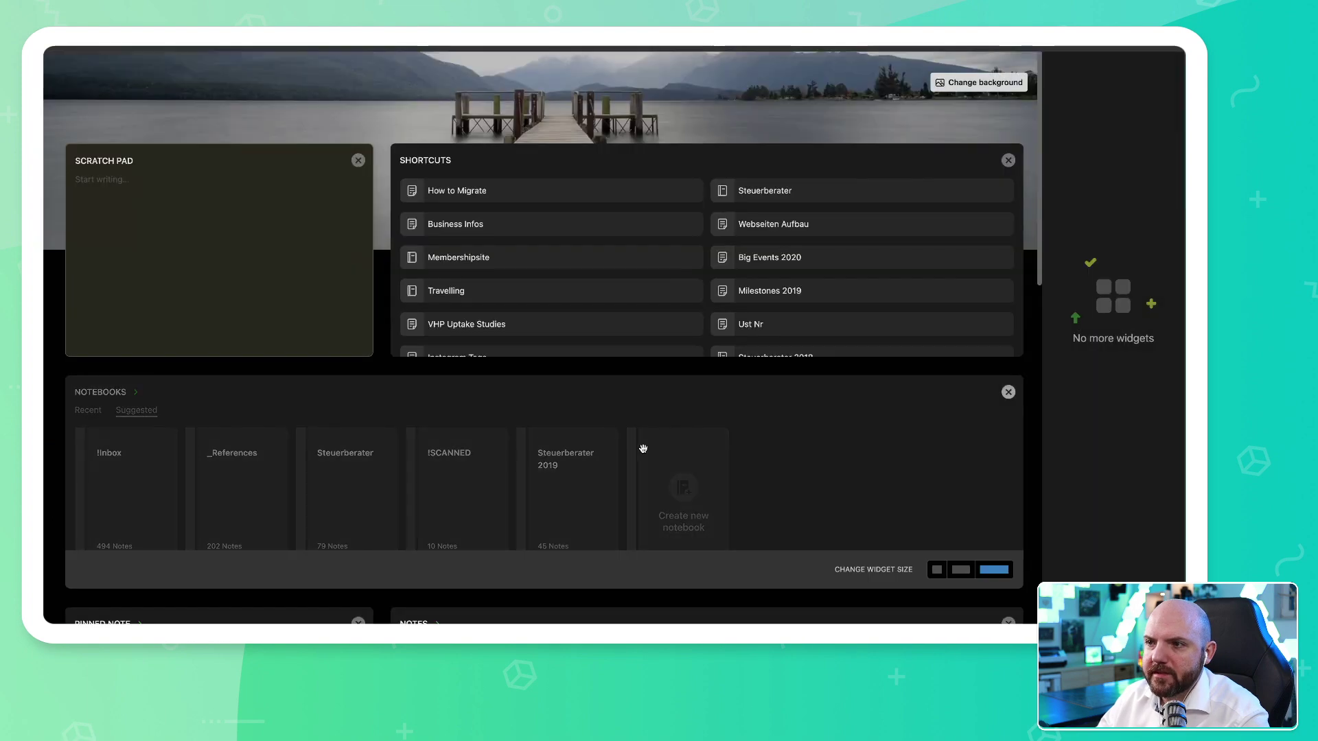